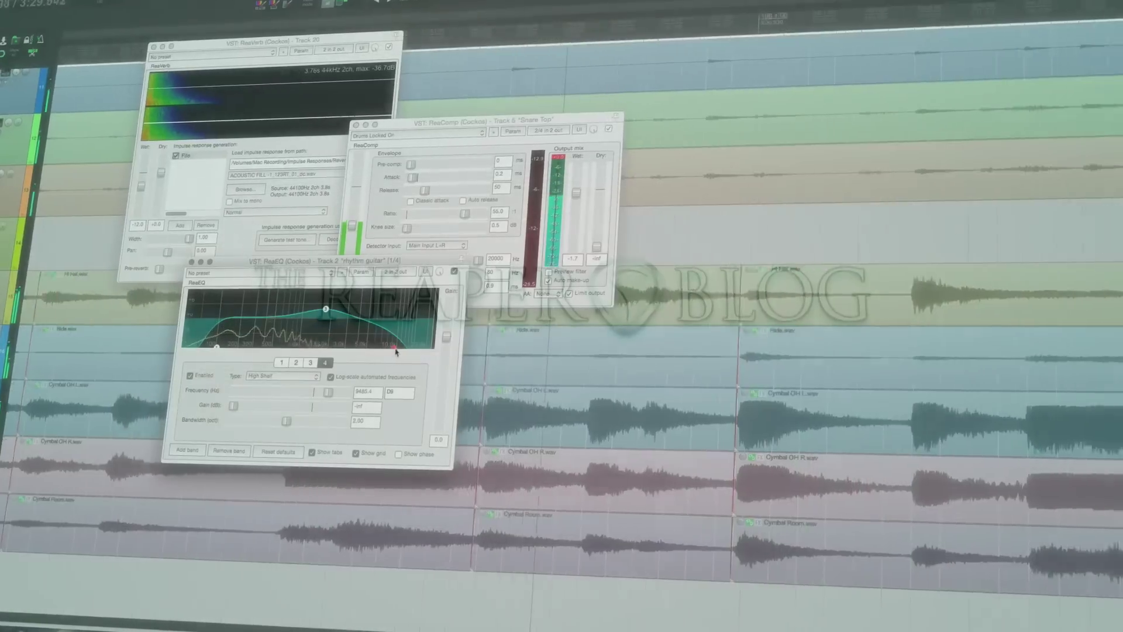
Start from a near-empty REAPER project with one blank track and timeline grid lines
{"action": "left_click_drag", "start_coordinate": [396, 351], "coordinate": [430, 350]}
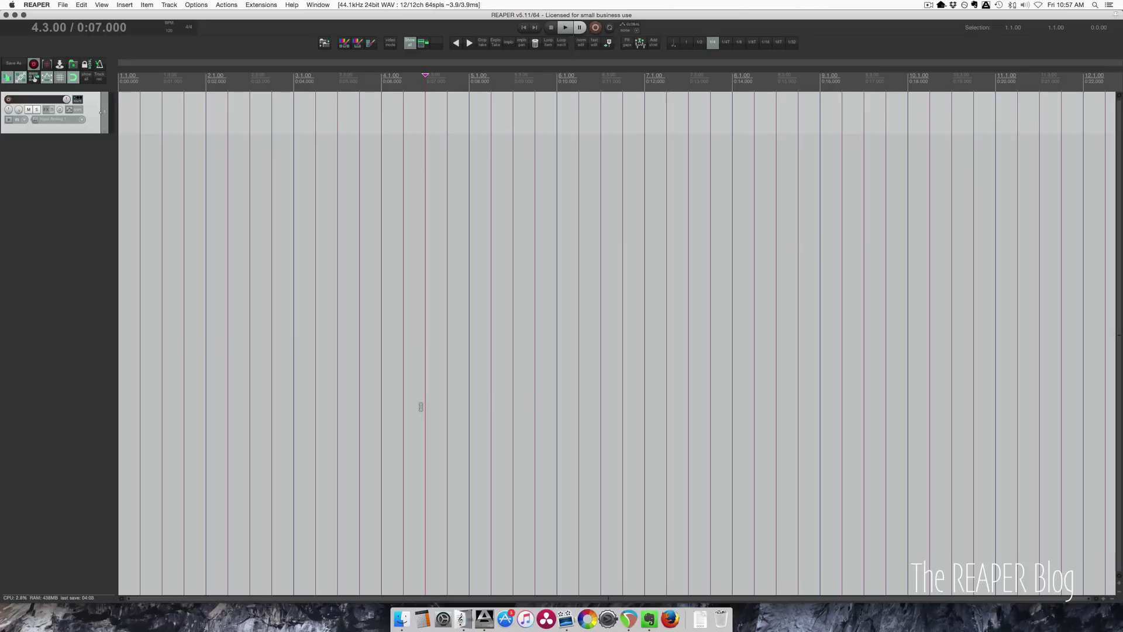
Drag 1012 TANKS.mp4 from Finder onto the REAPER track as a media item
{"action": "key", "text": "super+Tab"}
{"action": "key", "text": "super+Tab"}
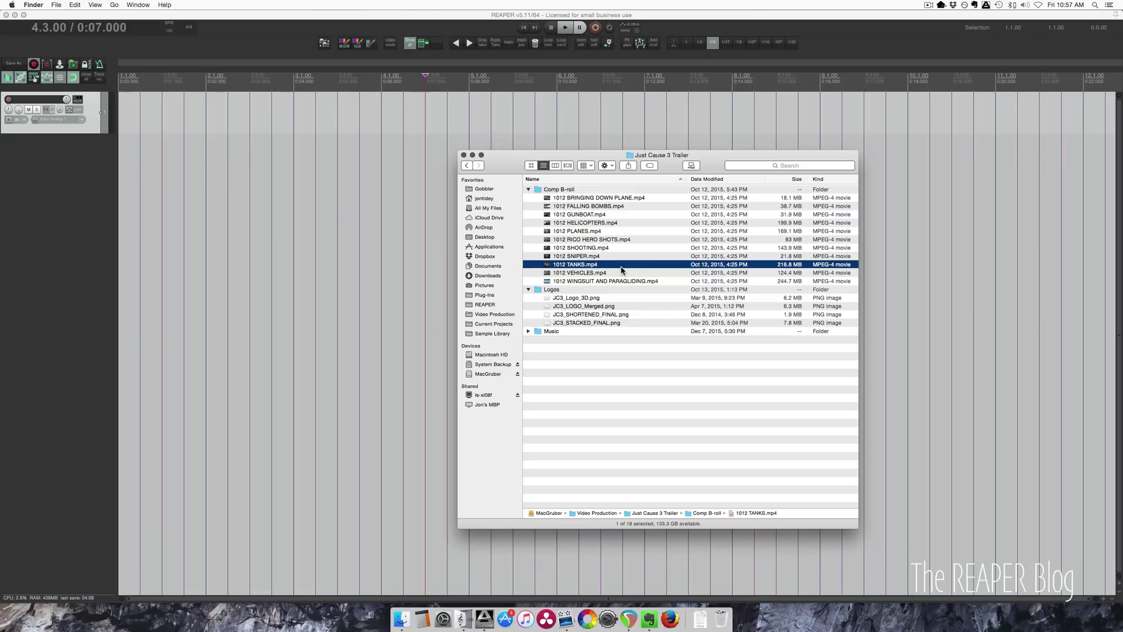
{"action": "left_click_drag", "start_coordinate": [621, 270], "coordinate": [92, 101]}
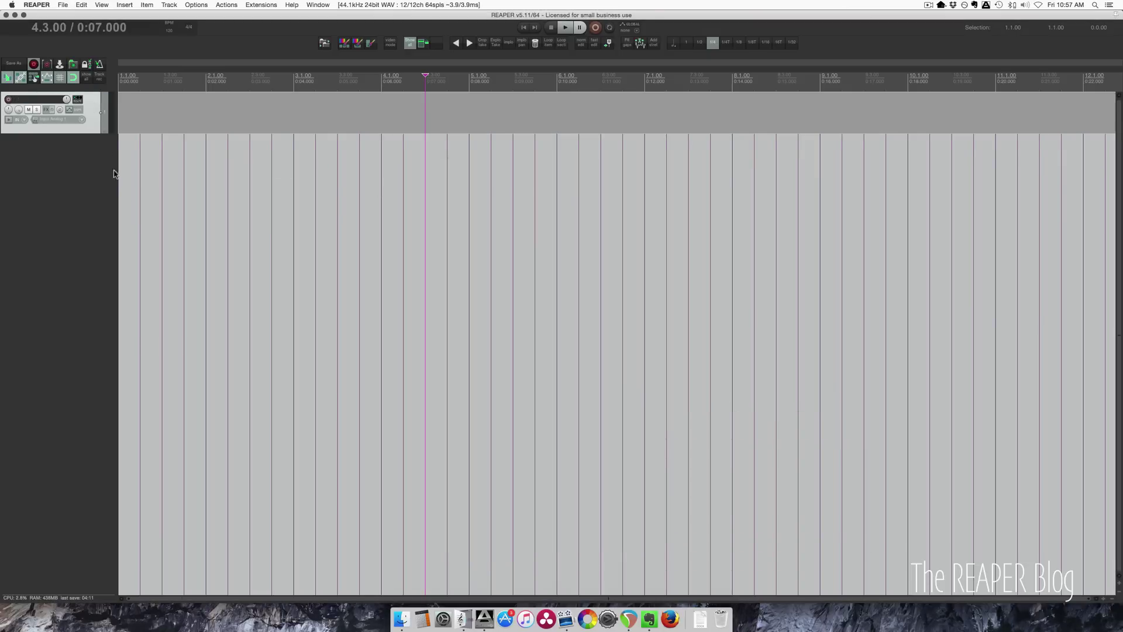
{"action": "left_click", "coordinate": [238, 153]}
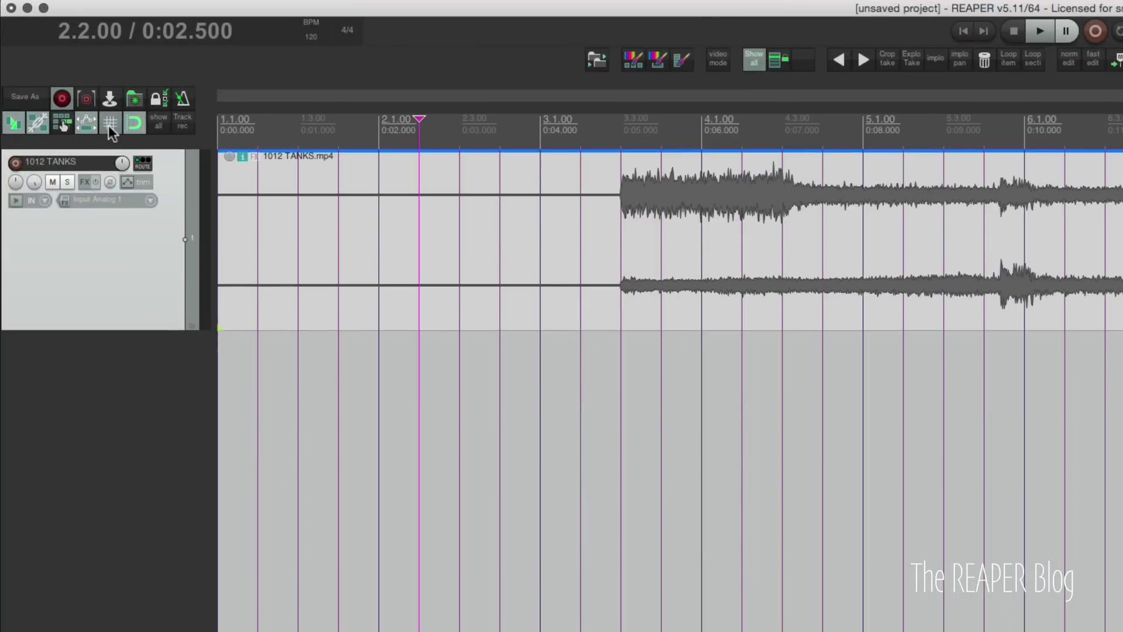
Set the Snap/Grid line spacing to Frame, one grid line per video frame
{"action": "right_click", "coordinate": [109, 125]}
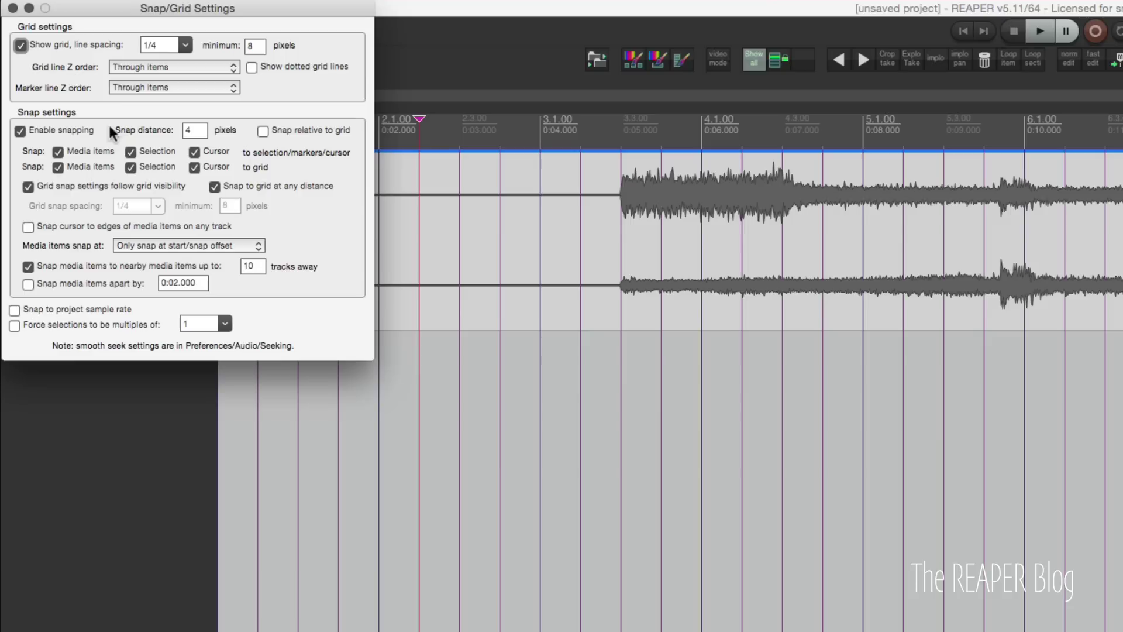
{"action": "left_click", "coordinate": [186, 44]}
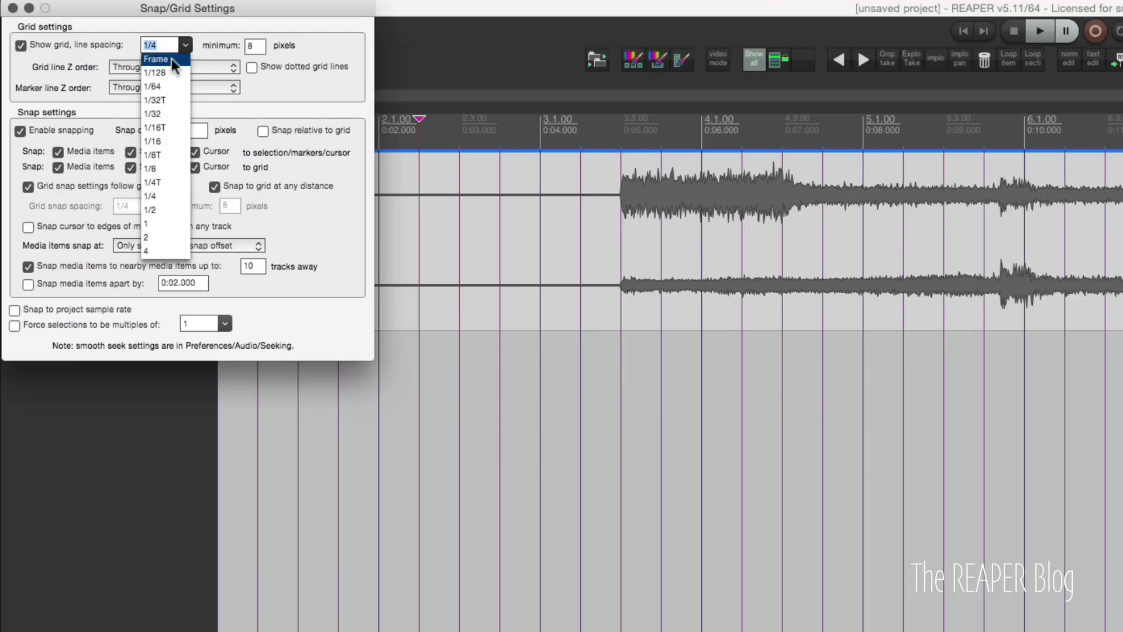
{"action": "left_click", "coordinate": [170, 59]}
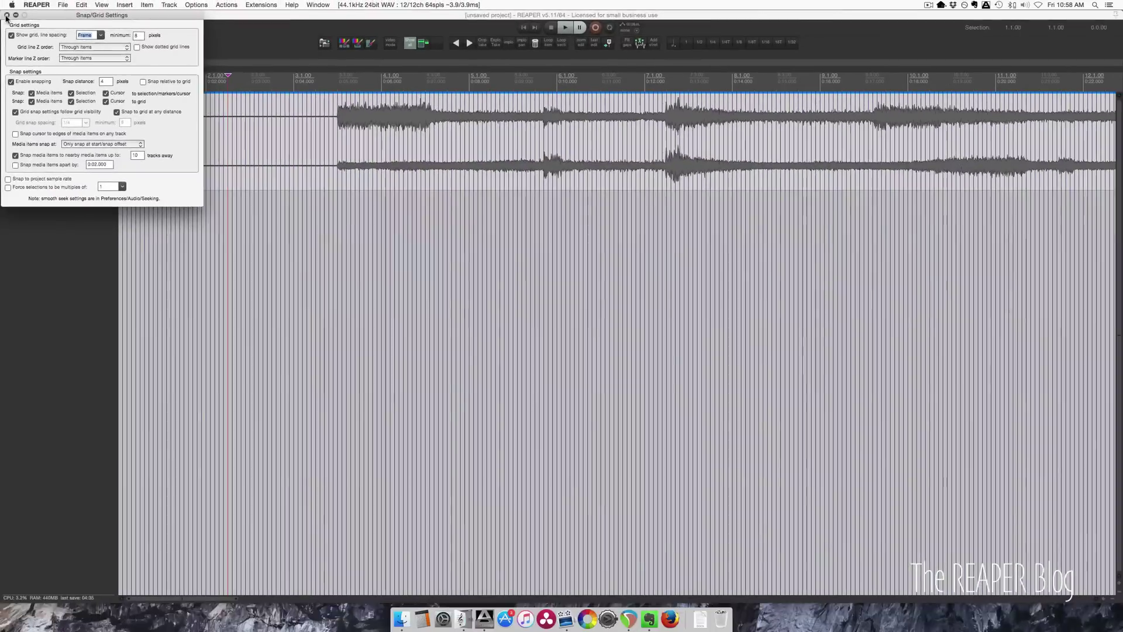
{"action": "left_click", "coordinate": [7, 16]}
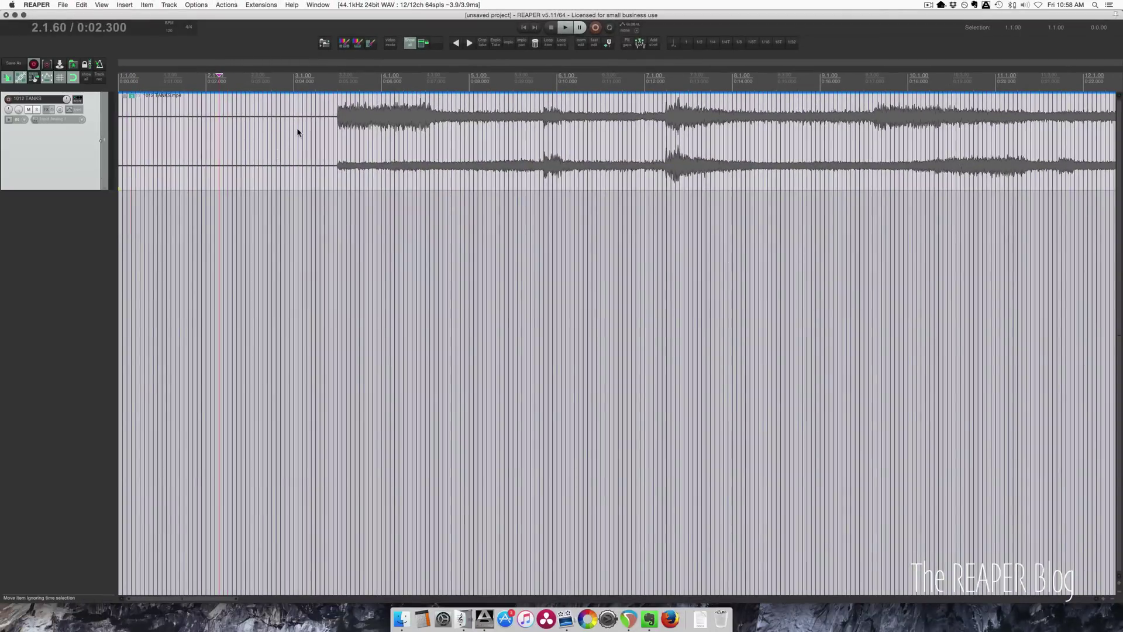
Tick Ignore audio in the 1012 TANKS.mp4 source properties and confirm with OK
{"action": "right_click", "coordinate": [244, 112]}
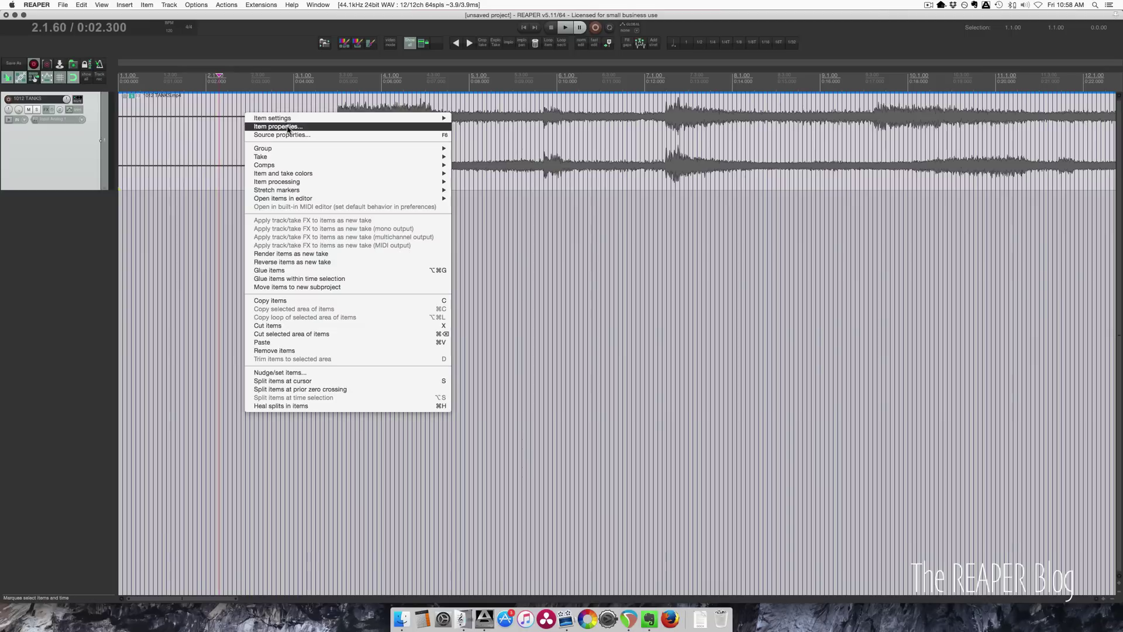
{"action": "left_click", "coordinate": [314, 135]}
{"action": "left_click", "coordinate": [576, 350]}
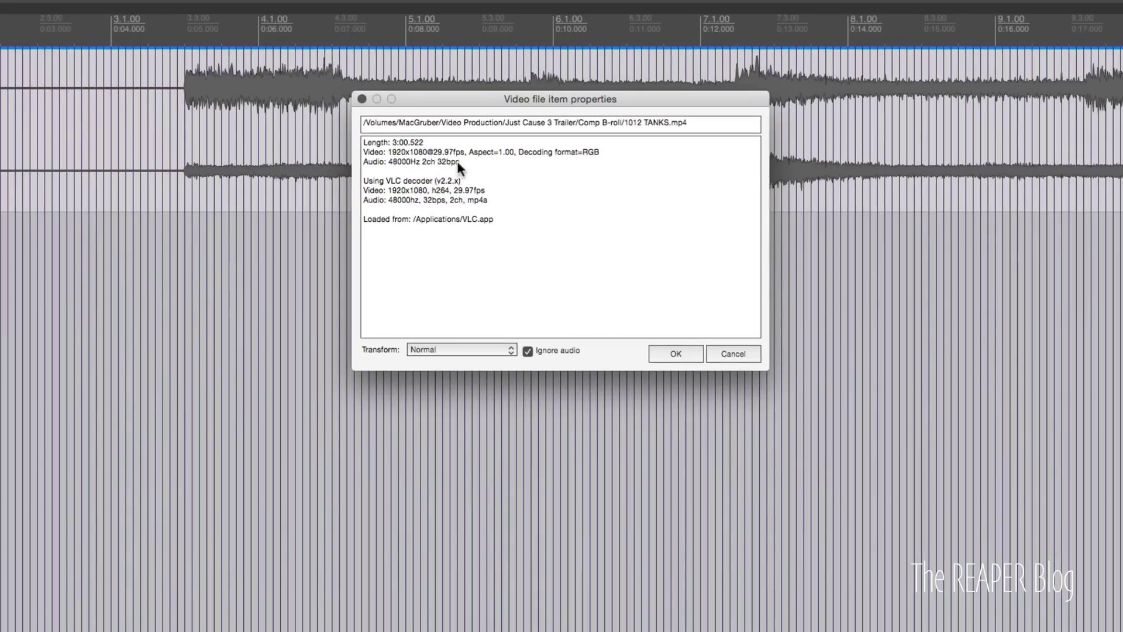
{"action": "left_click_drag", "start_coordinate": [388, 152], "coordinate": [438, 156]}
{"action": "left_click", "coordinate": [492, 164]}
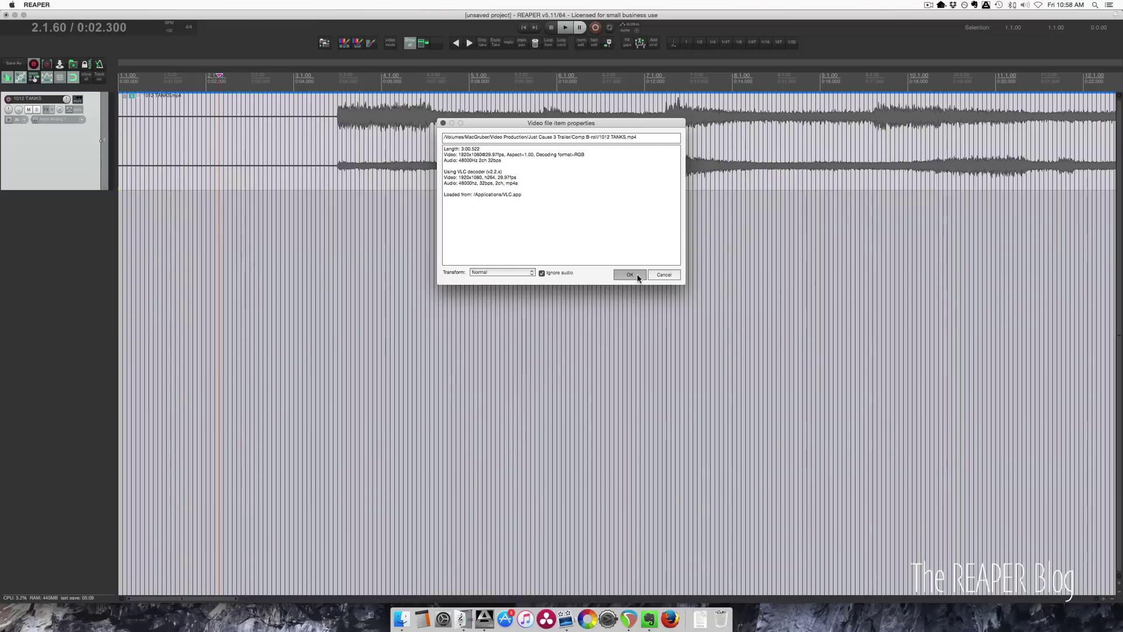
{"action": "left_click", "coordinate": [680, 351]}
{"action": "left_click", "coordinate": [412, 155]}
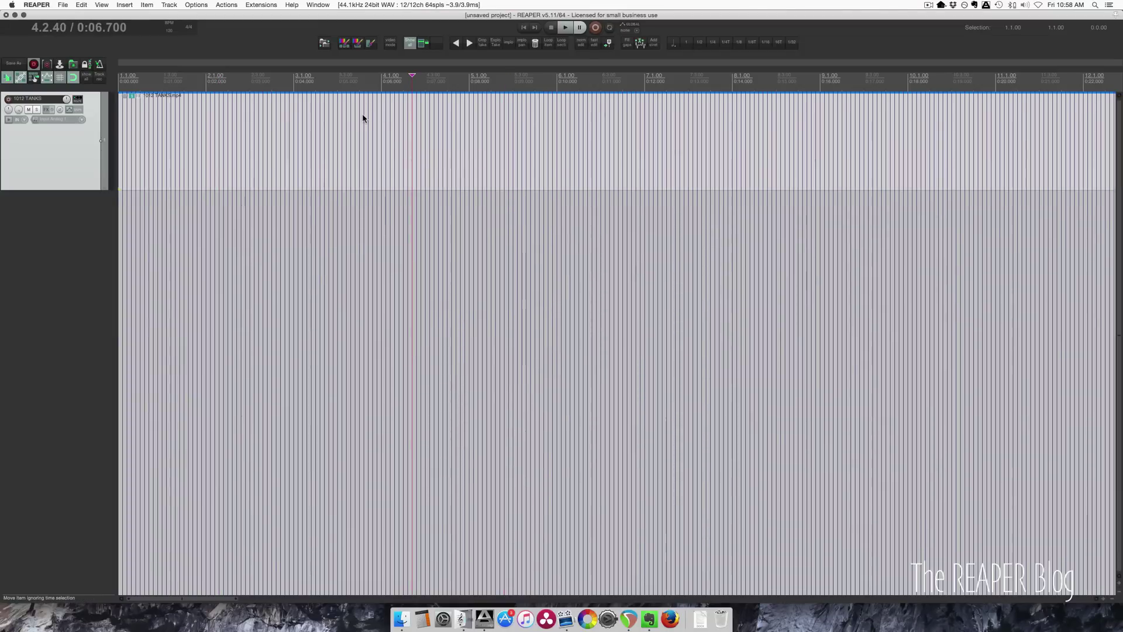
In Project settings' Video tab, set 29.97ND frame rate and make lower-numbered tracks replace higher
{"action": "left_click", "coordinate": [82, 4]}
{"action": "mouse_move", "coordinate": [63, 4]}
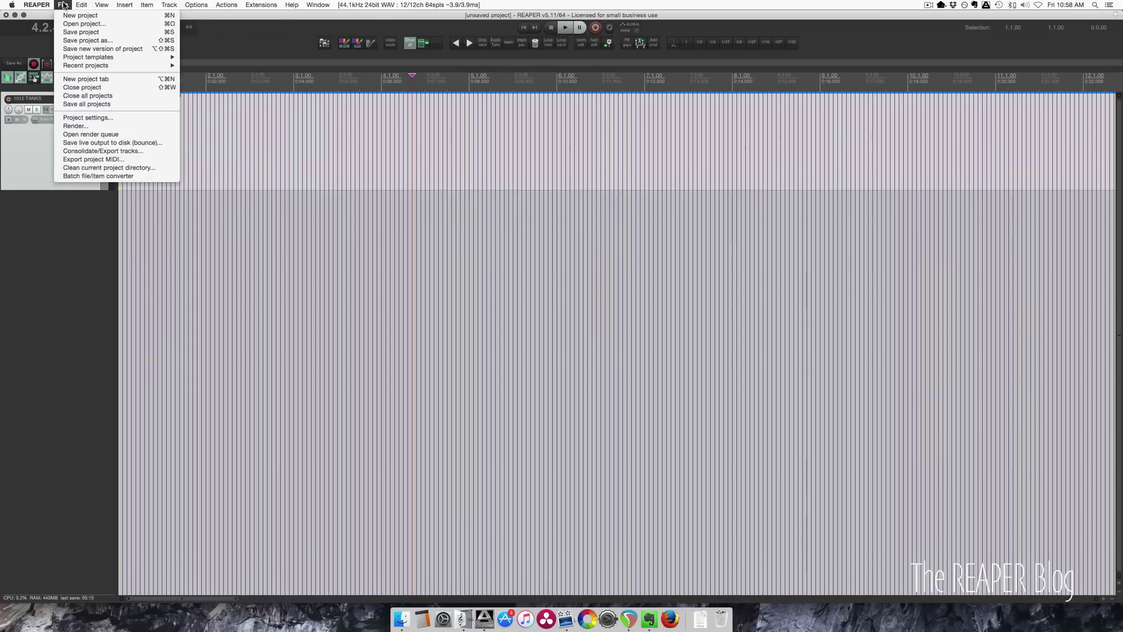
{"action": "left_click", "coordinate": [88, 117]}
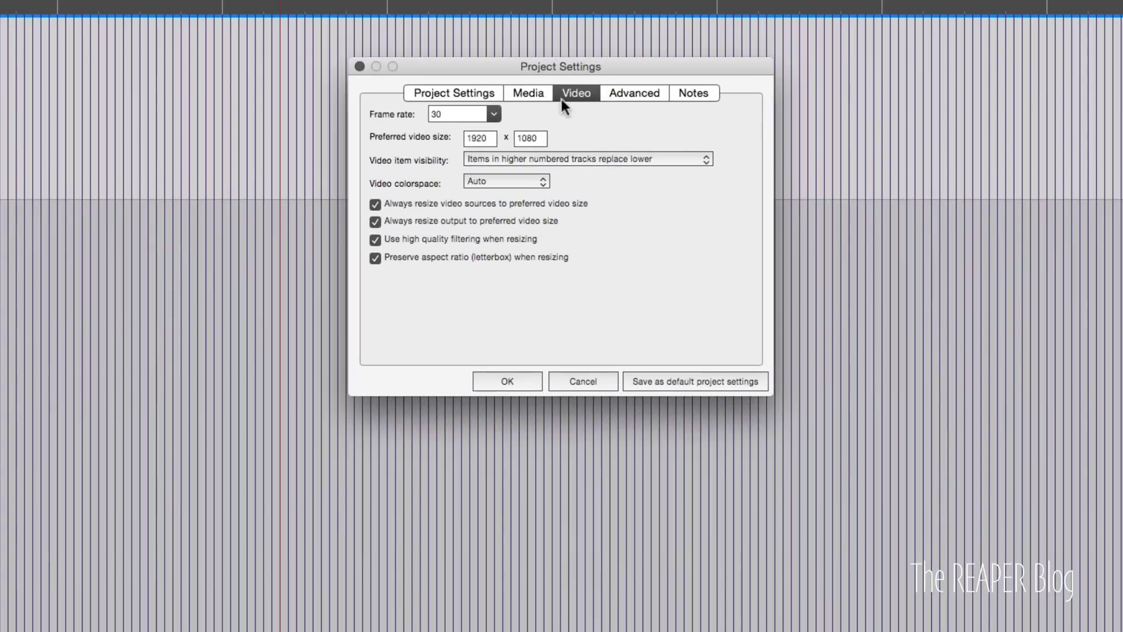
{"action": "left_click", "coordinate": [493, 113]}
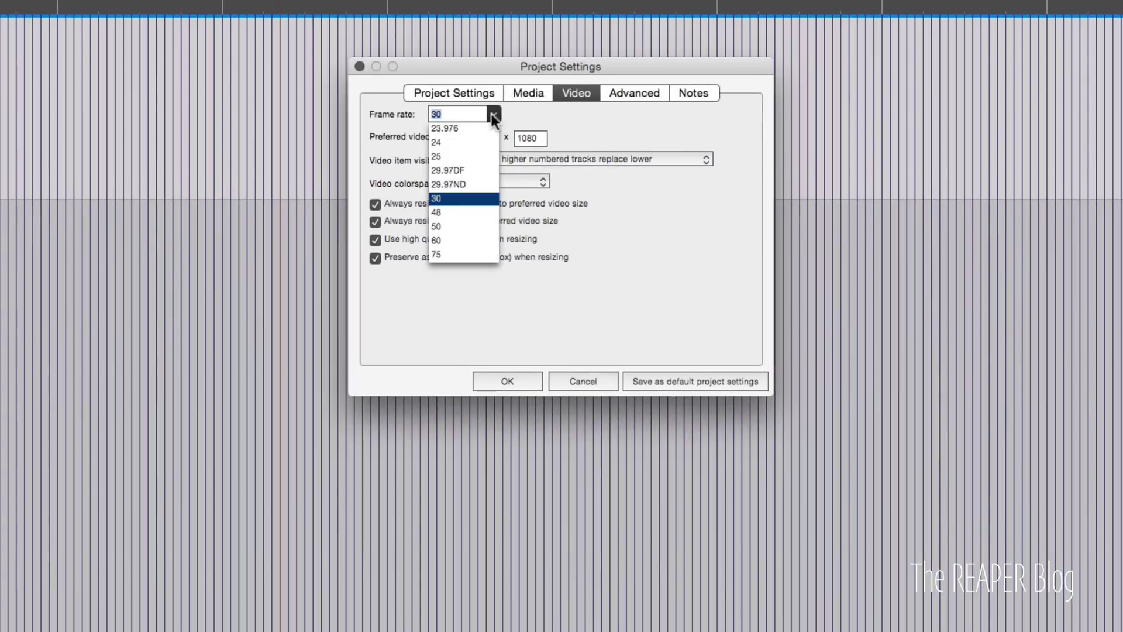
{"action": "left_click", "coordinate": [473, 184]}
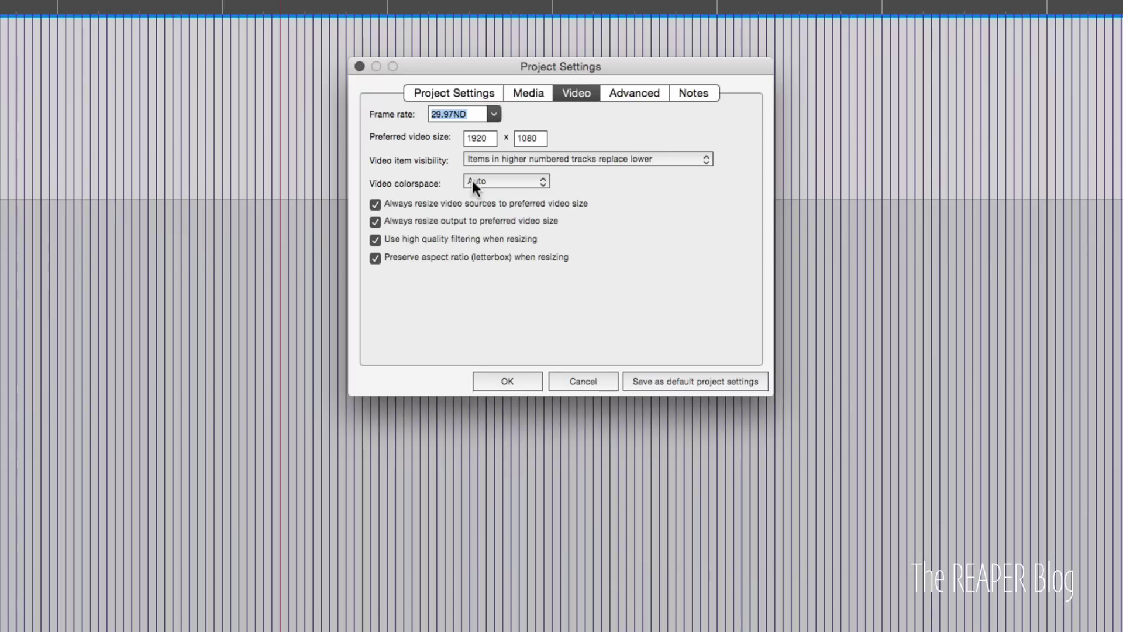
{"action": "double_click", "coordinate": [478, 139]}
{"action": "left_click", "coordinate": [546, 139]}
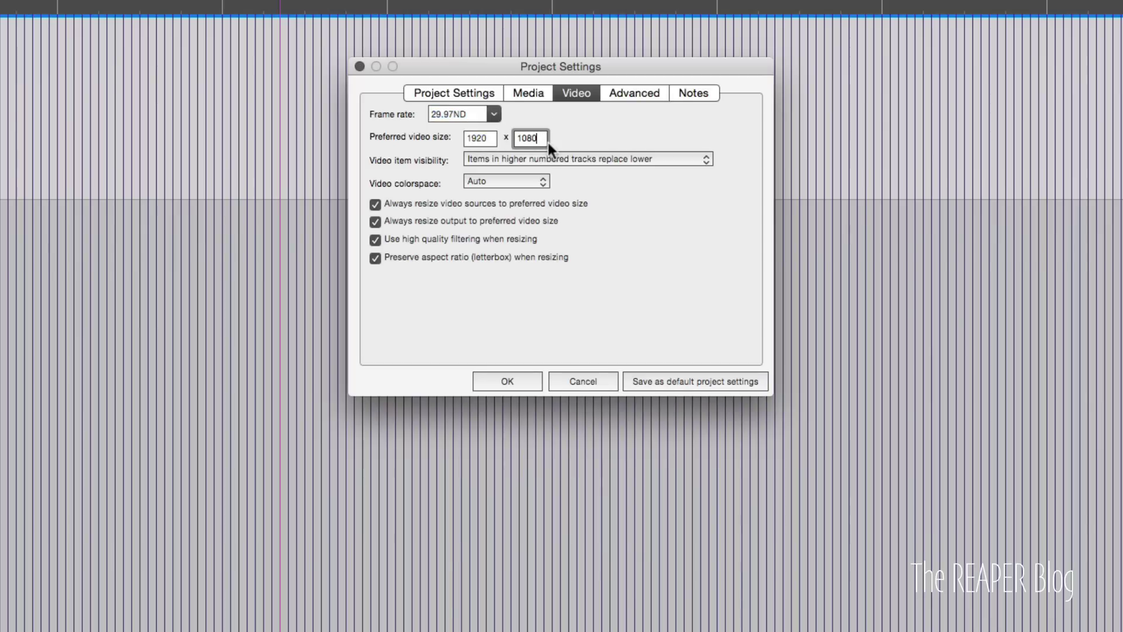
{"action": "left_click", "coordinate": [523, 160]}
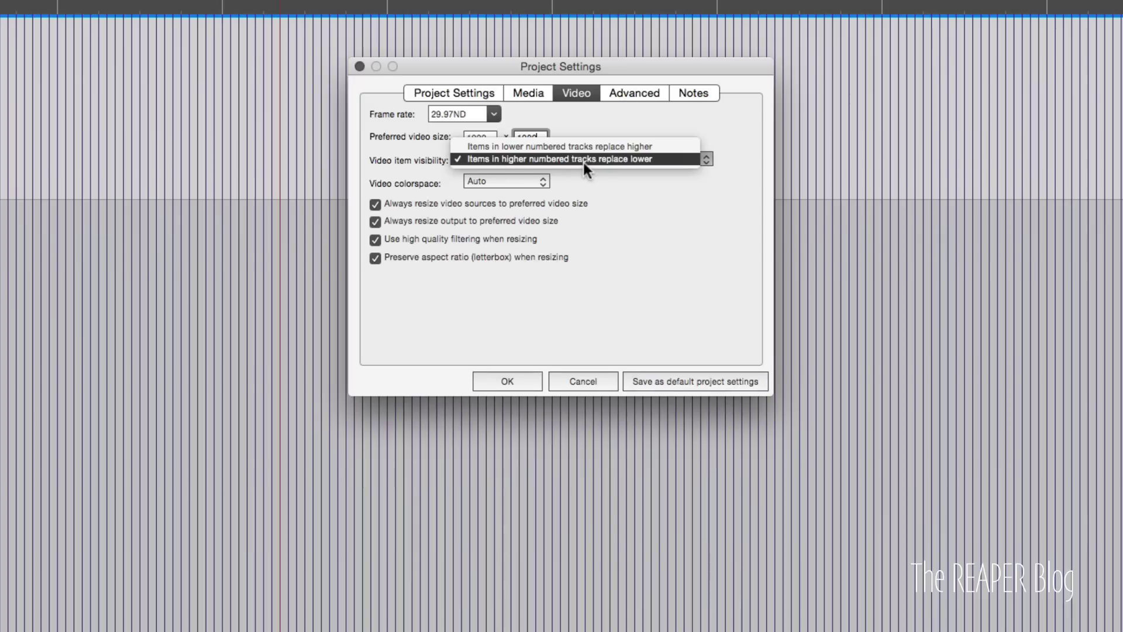
{"action": "left_click", "coordinate": [672, 147]}
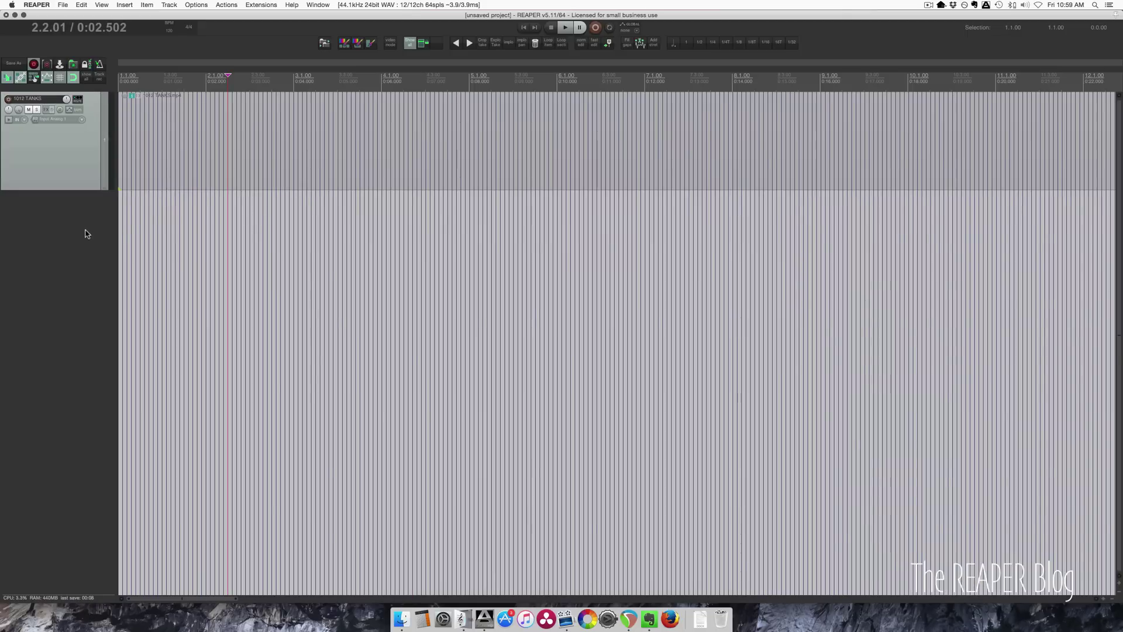
Insert a new empty track and move the 1012 TANKS track beneath it
{"action": "double_click", "coordinate": [86, 234]}
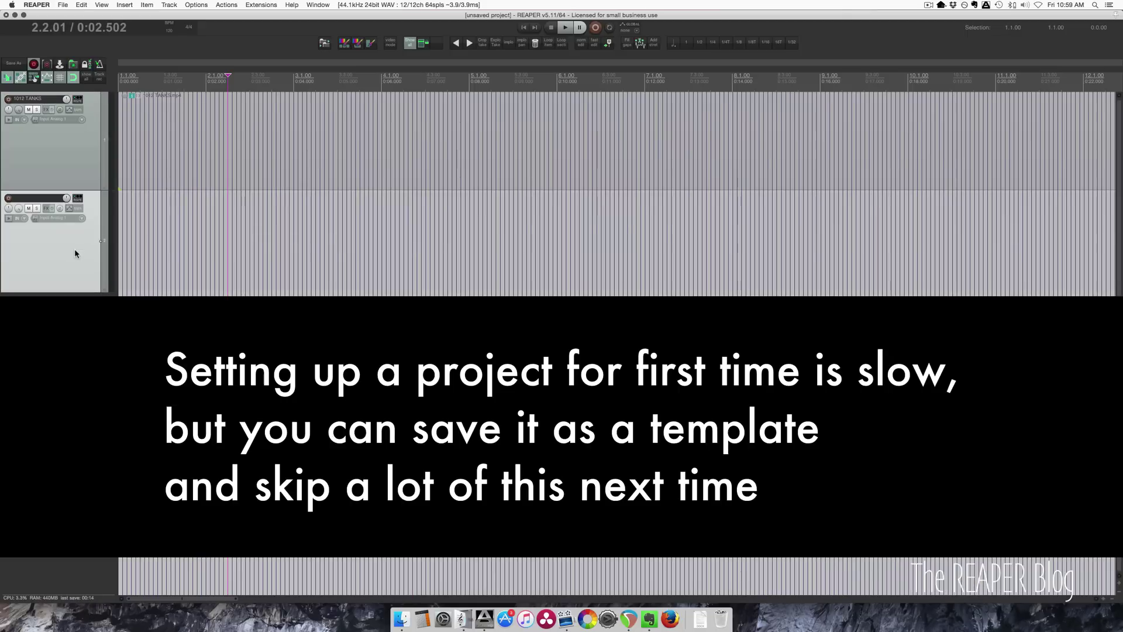
{"action": "left_click_drag", "start_coordinate": [75, 248], "coordinate": [62, 82]}
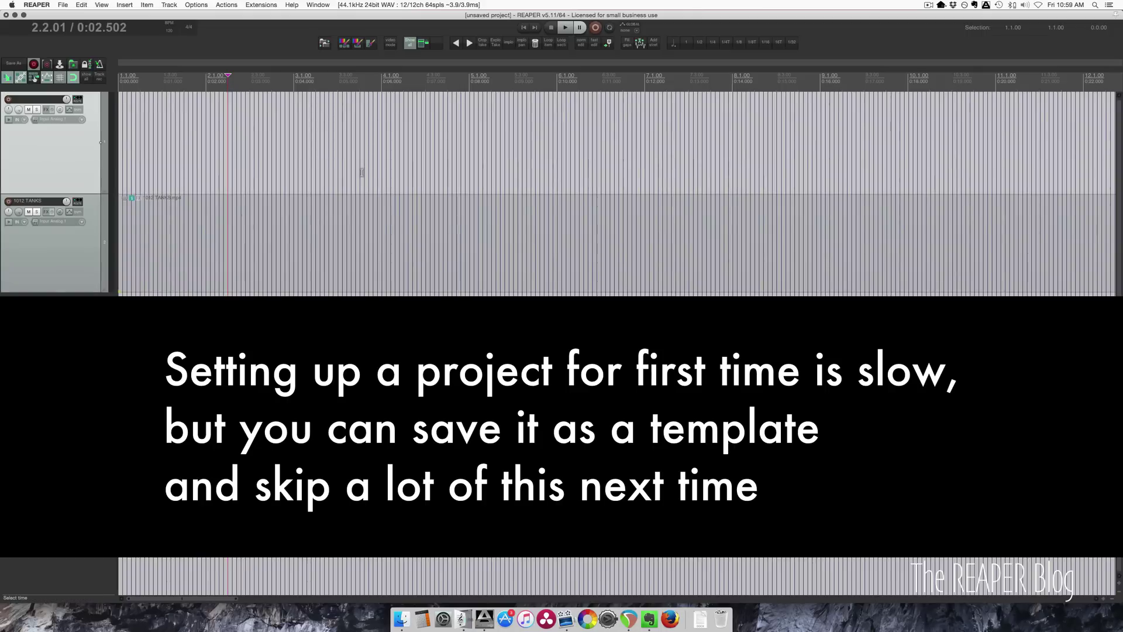
{"action": "left_click", "coordinate": [85, 268]}
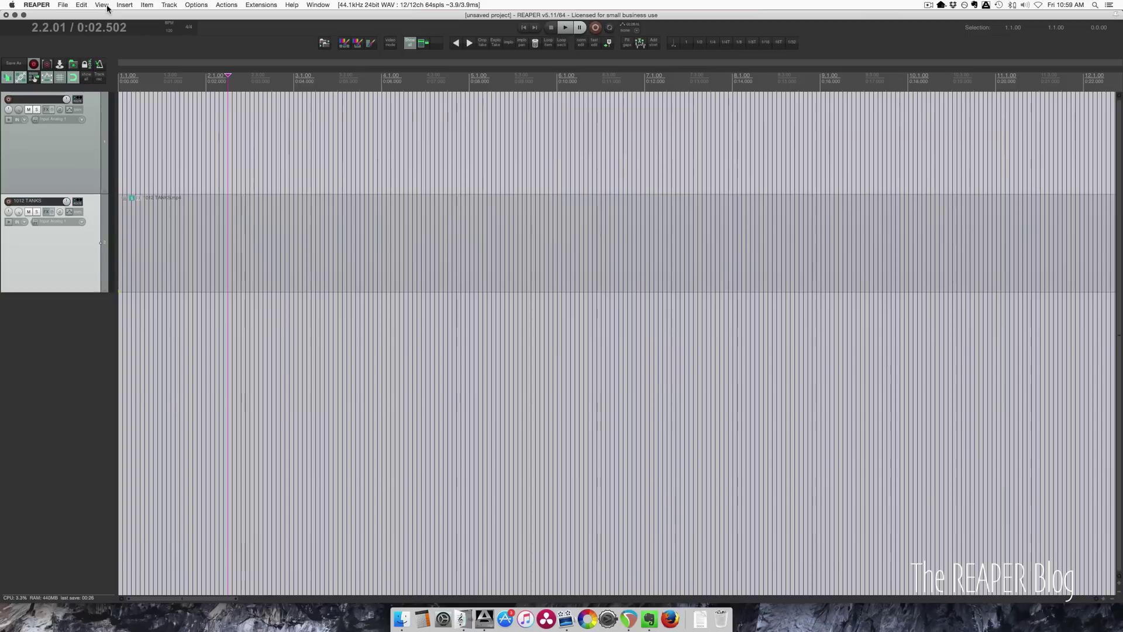
Show the Video Window, shrink it and place it lower on the screen
{"action": "left_click", "coordinate": [102, 5]}
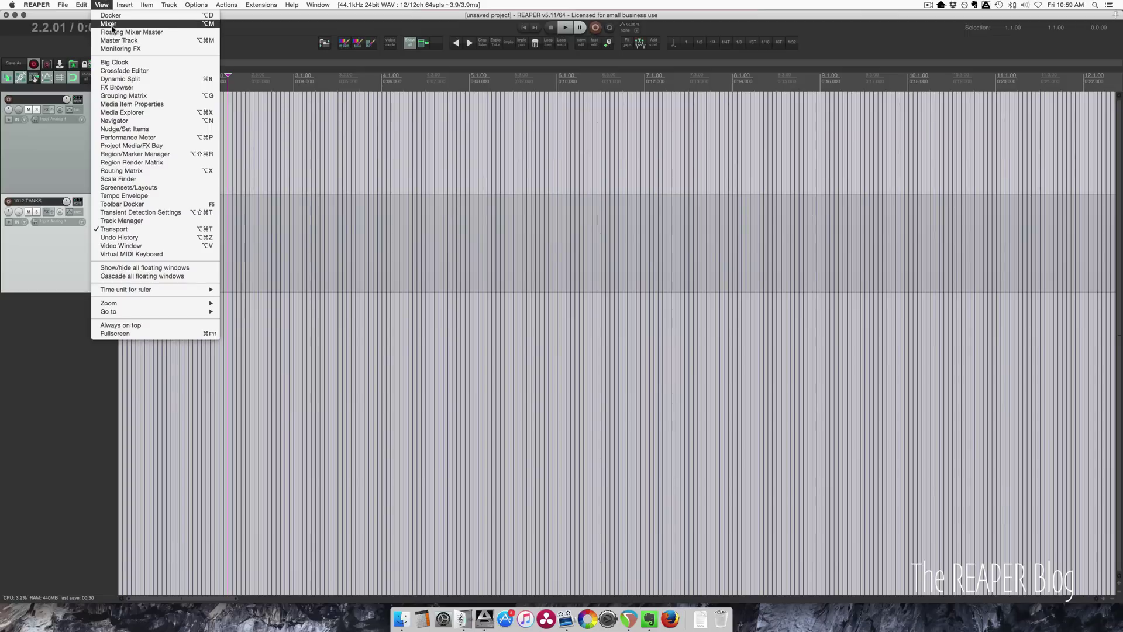
{"action": "left_click", "coordinate": [138, 246]}
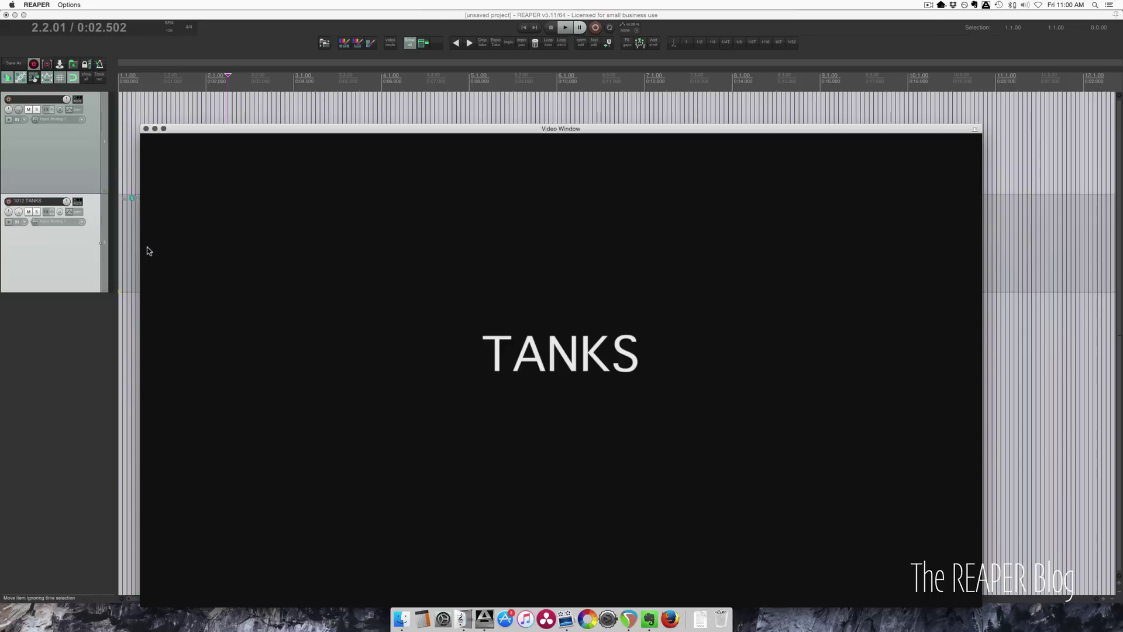
{"action": "left_click_drag", "start_coordinate": [141, 124], "coordinate": [309, 240]}
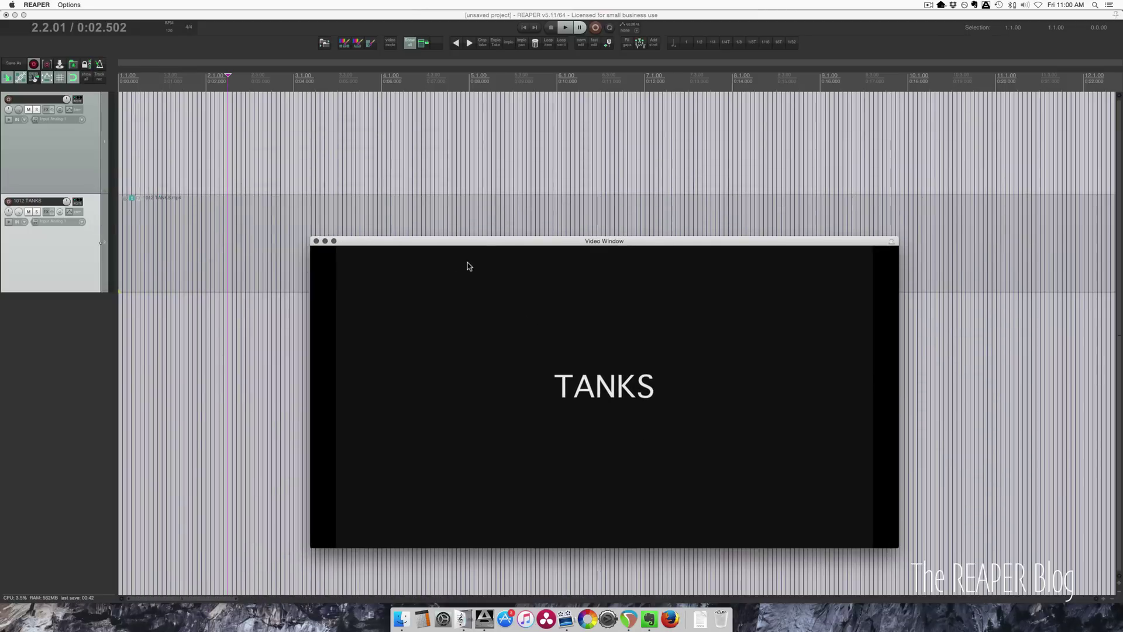
{"action": "left_click_drag", "start_coordinate": [480, 249], "coordinate": [427, 257]}
{"action": "right_click", "coordinate": [449, 286]}
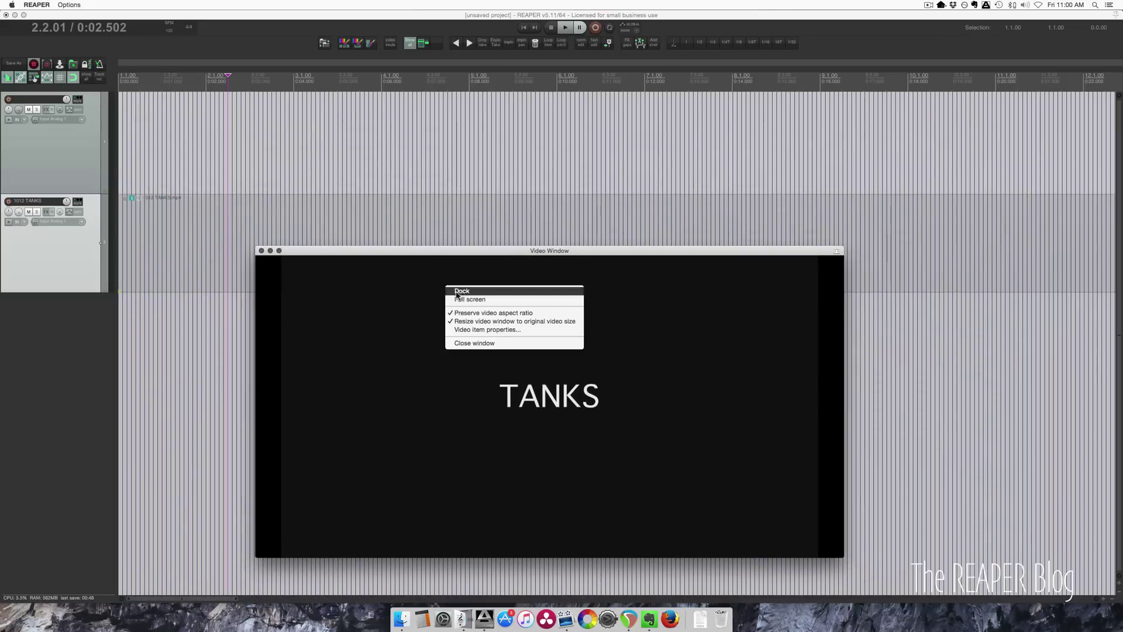
{"action": "left_click", "coordinate": [452, 211]}
{"action": "left_click_drag", "start_coordinate": [450, 257], "coordinate": [452, 294]}
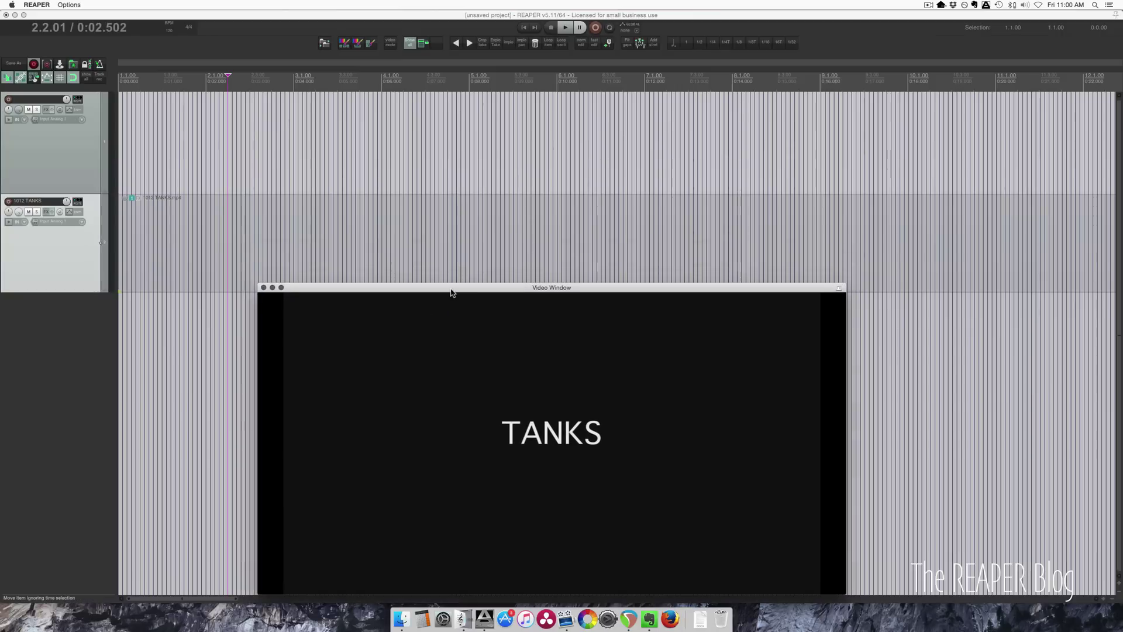
Put the edit cursor at bar 51.1 (1:40.100), where the tank drives beside the truck
{"action": "scroll", "coordinate": [622, 168], "scroll_direction": "right", "scroll_amount": 15}
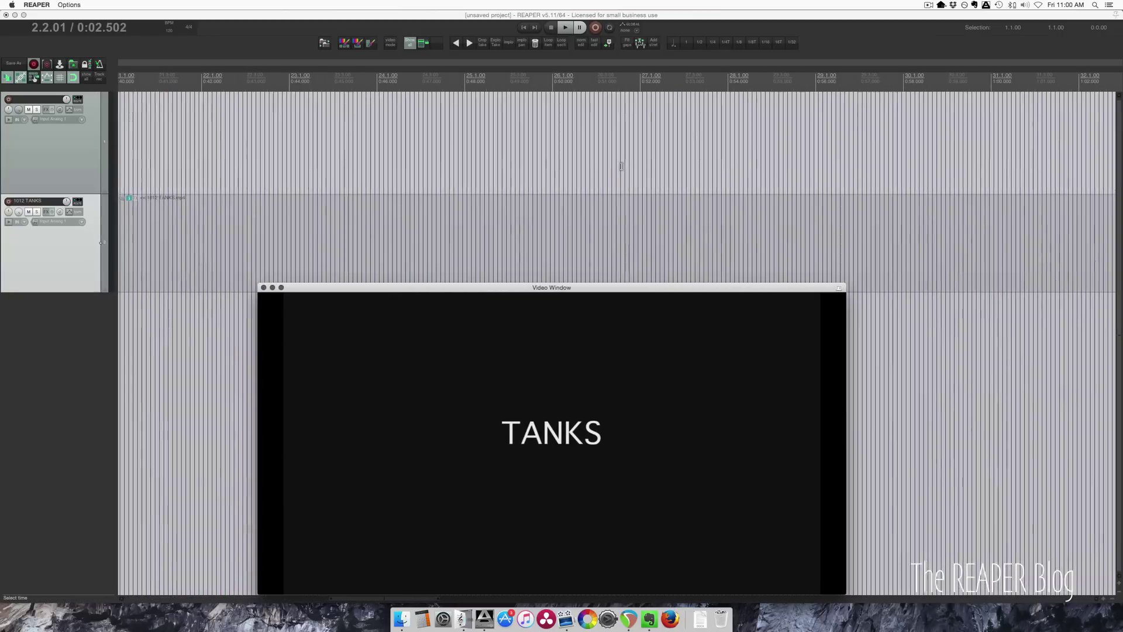
{"action": "scroll", "coordinate": [720, 134], "scroll_direction": "left", "scroll_amount": 2}
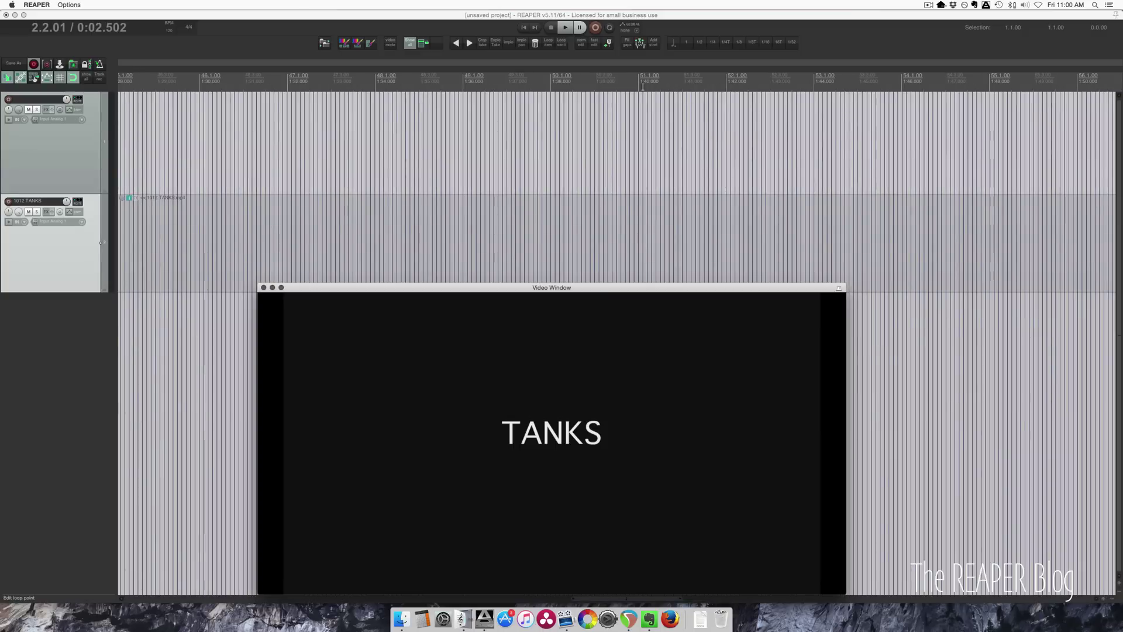
{"action": "left_click", "coordinate": [642, 86]}
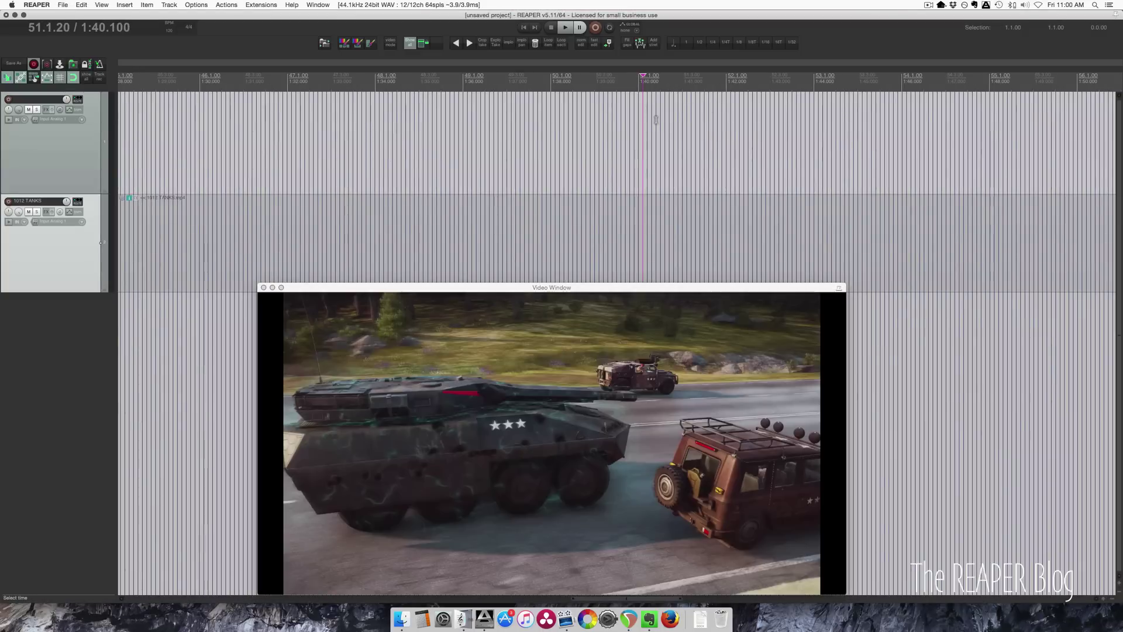
{"action": "scroll", "coordinate": [648, 120], "scroll_direction": "right", "scroll_amount": 4}
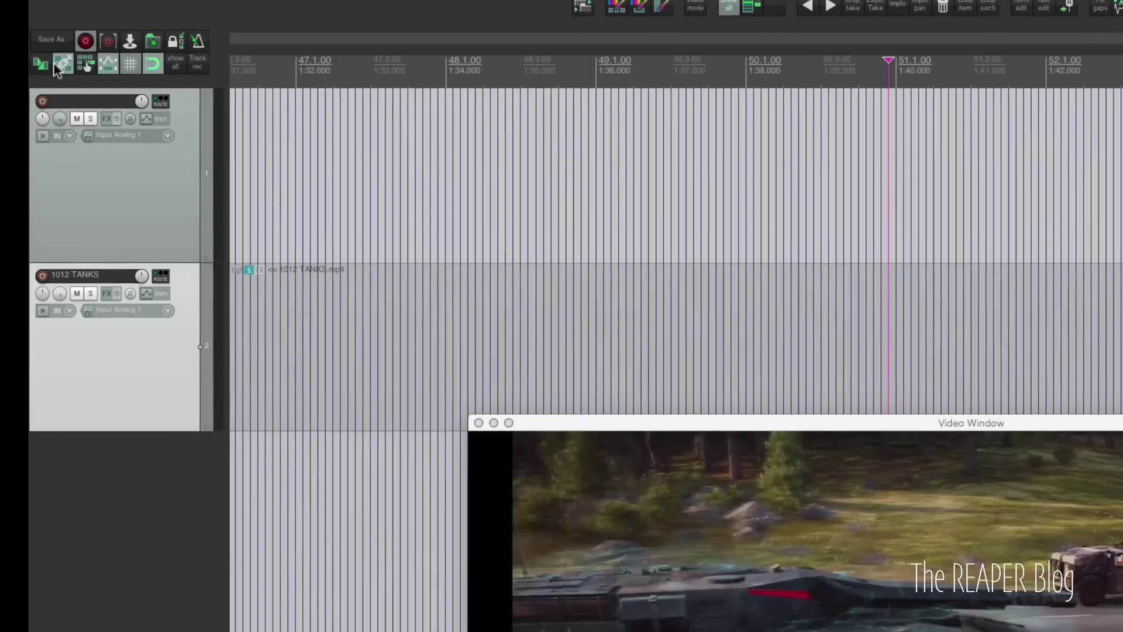
{"action": "left_click", "coordinate": [363, 7]}
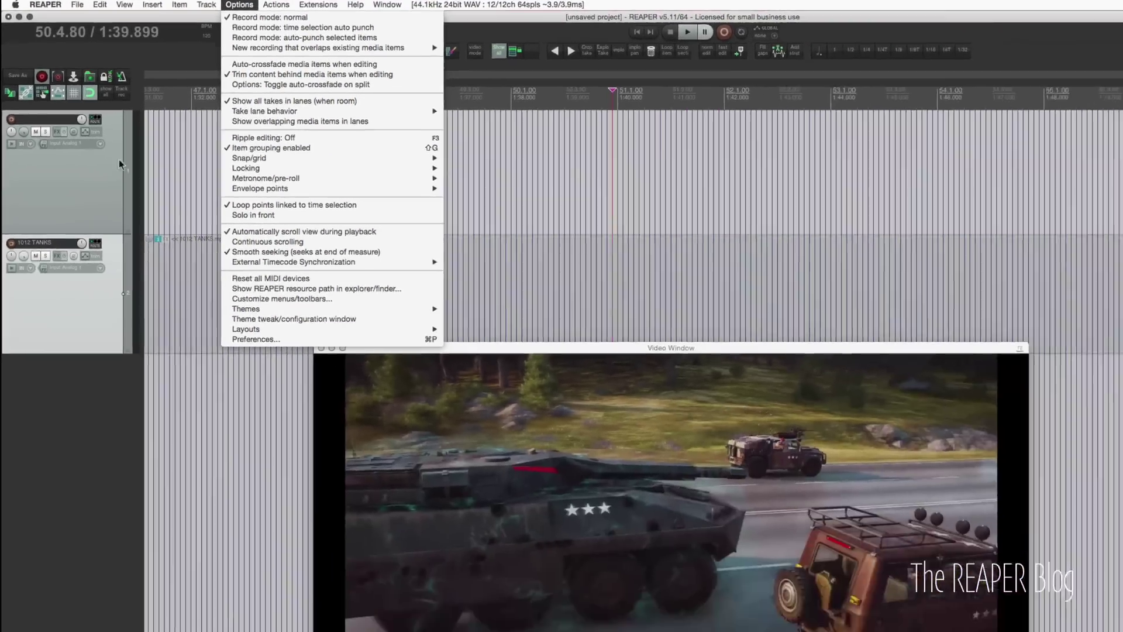
{"action": "left_click", "coordinate": [475, 123]}
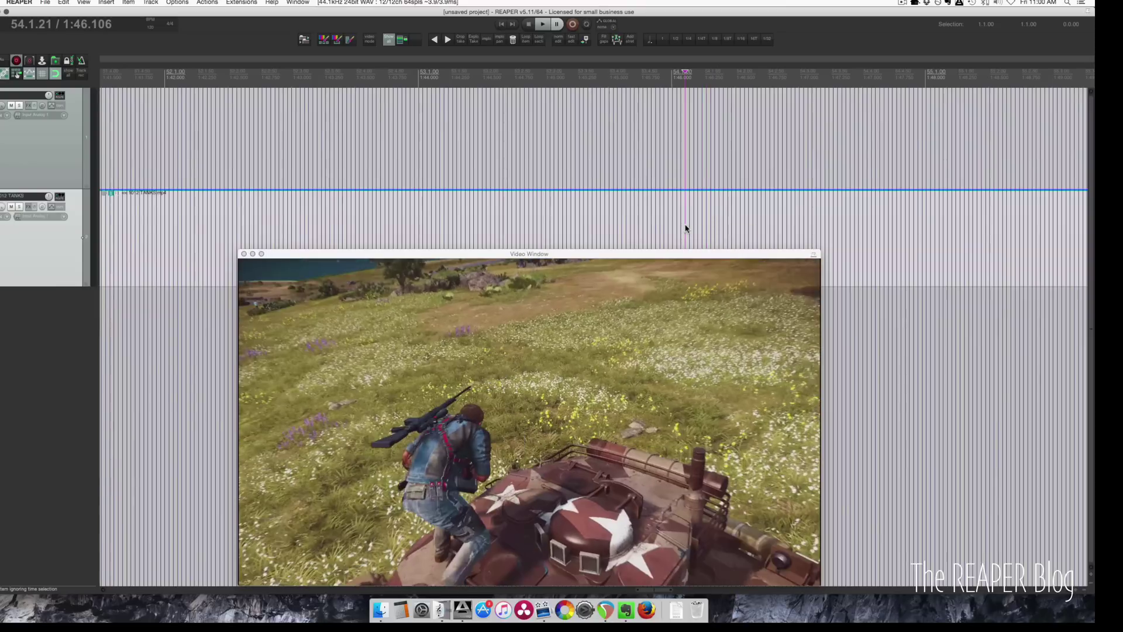
Split the tank item at 1:46.106 and delete the opening part before it
{"action": "left_click", "coordinate": [655, 223]}
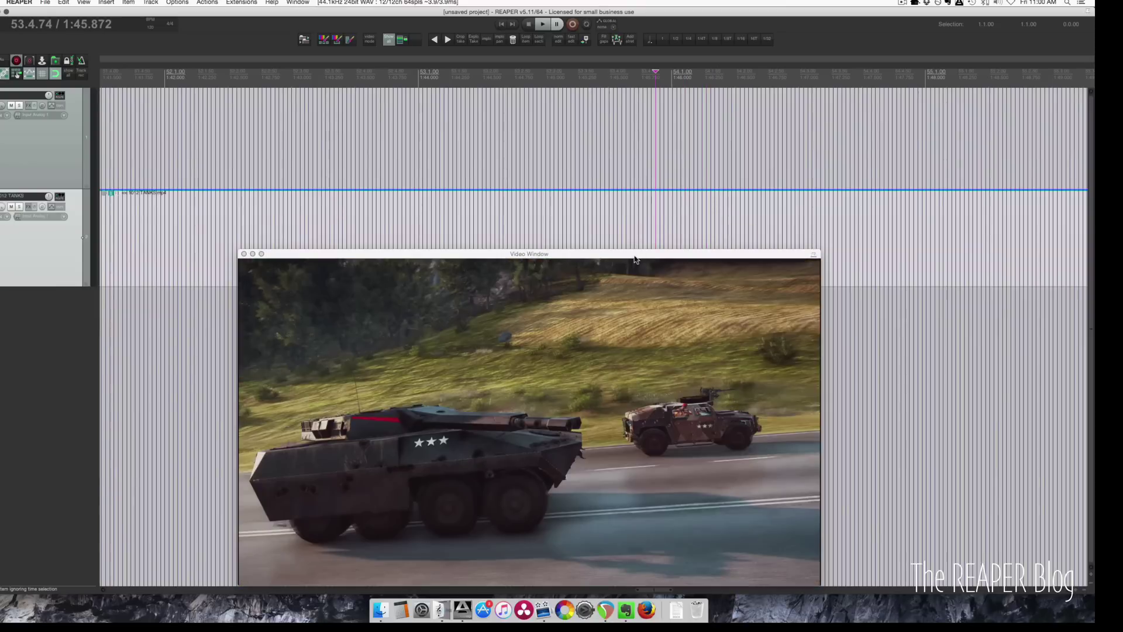
{"action": "left_click_drag", "start_coordinate": [634, 259], "coordinate": [424, 92]}
{"action": "key", "text": "space"}
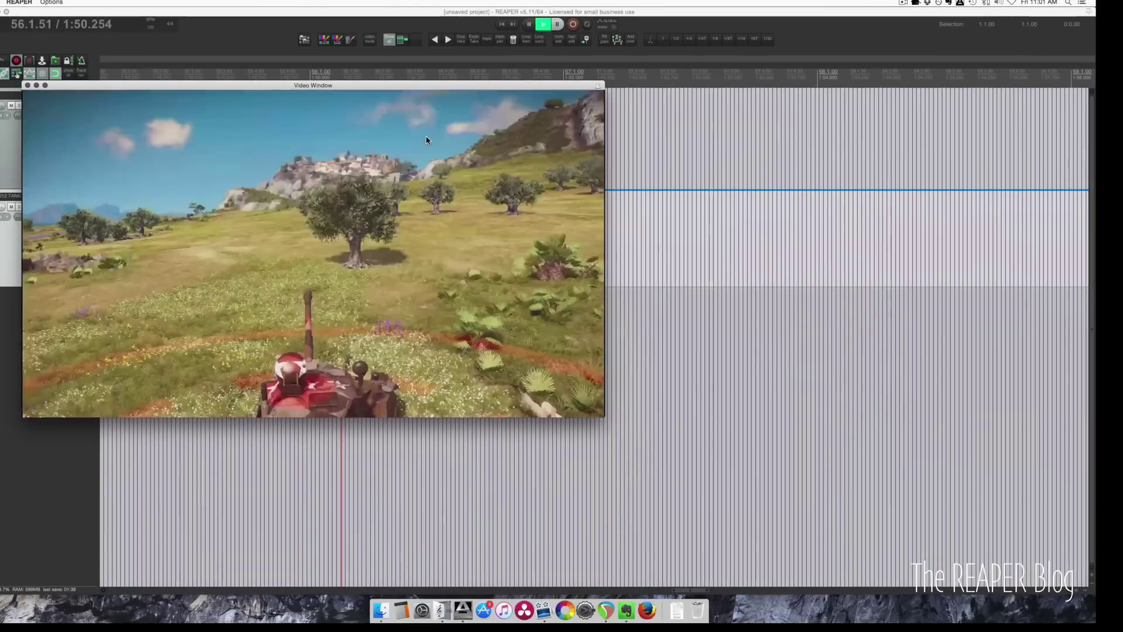
{"action": "key", "text": "space"}
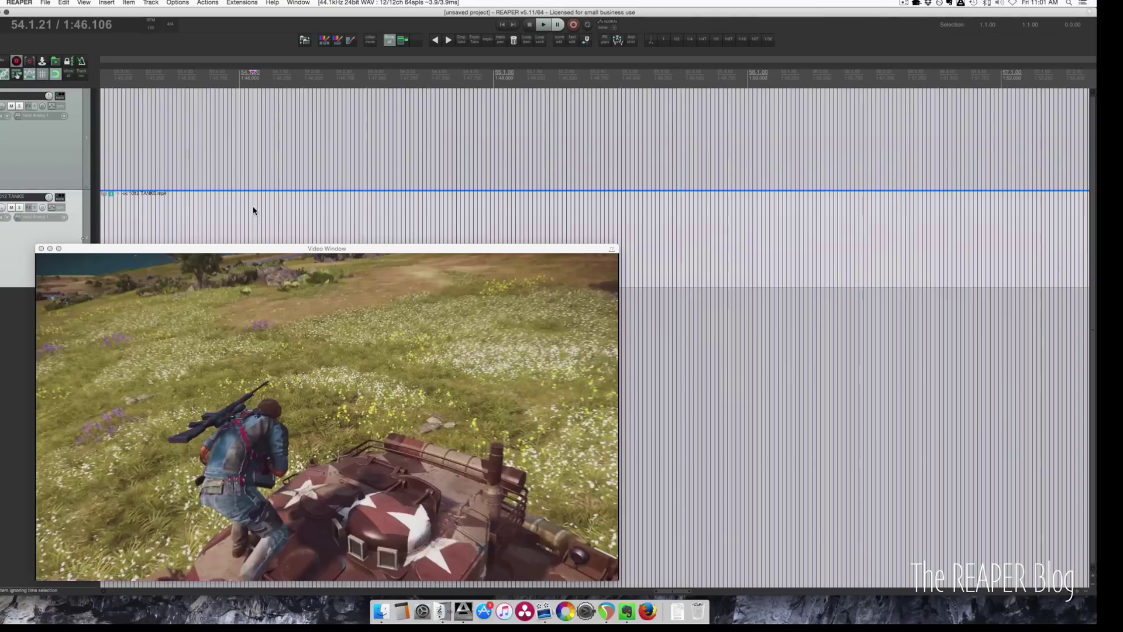
{"action": "scroll", "coordinate": [253, 211], "scroll_direction": "right", "scroll_amount": 1}
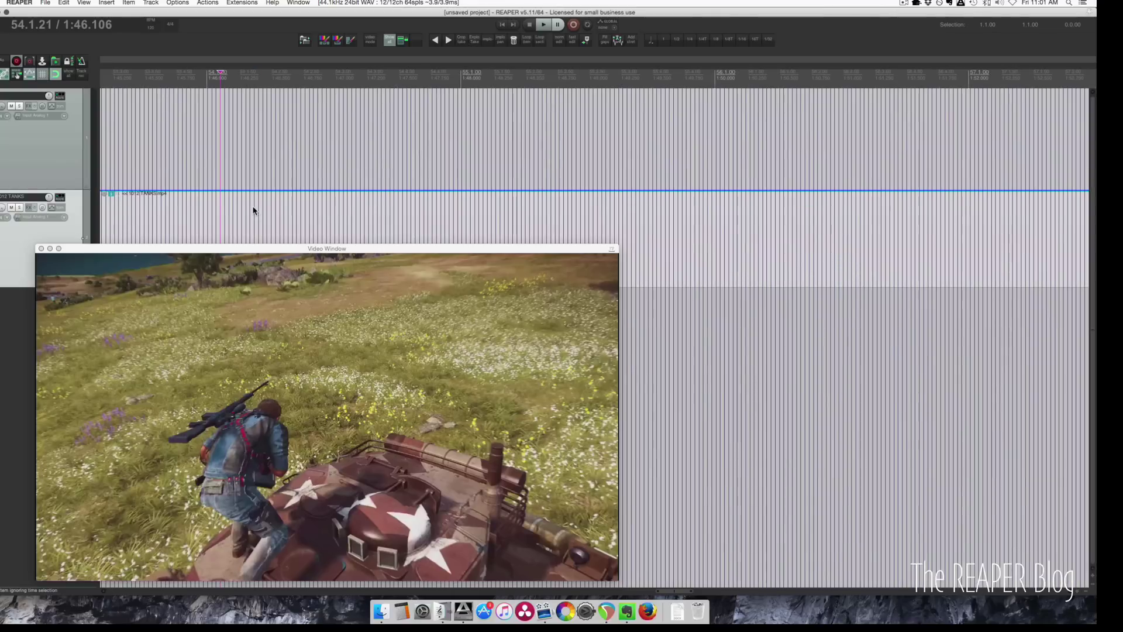
{"action": "key", "text": "s"}
{"action": "left_click", "coordinate": [198, 205]}
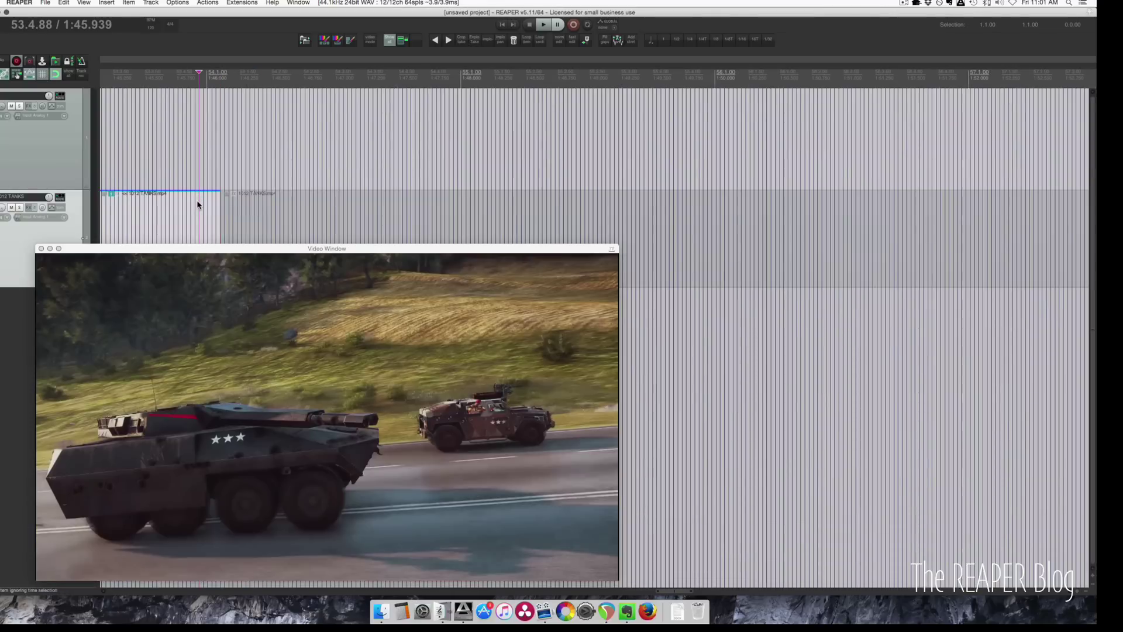
{"action": "key", "text": "BackSpace"}
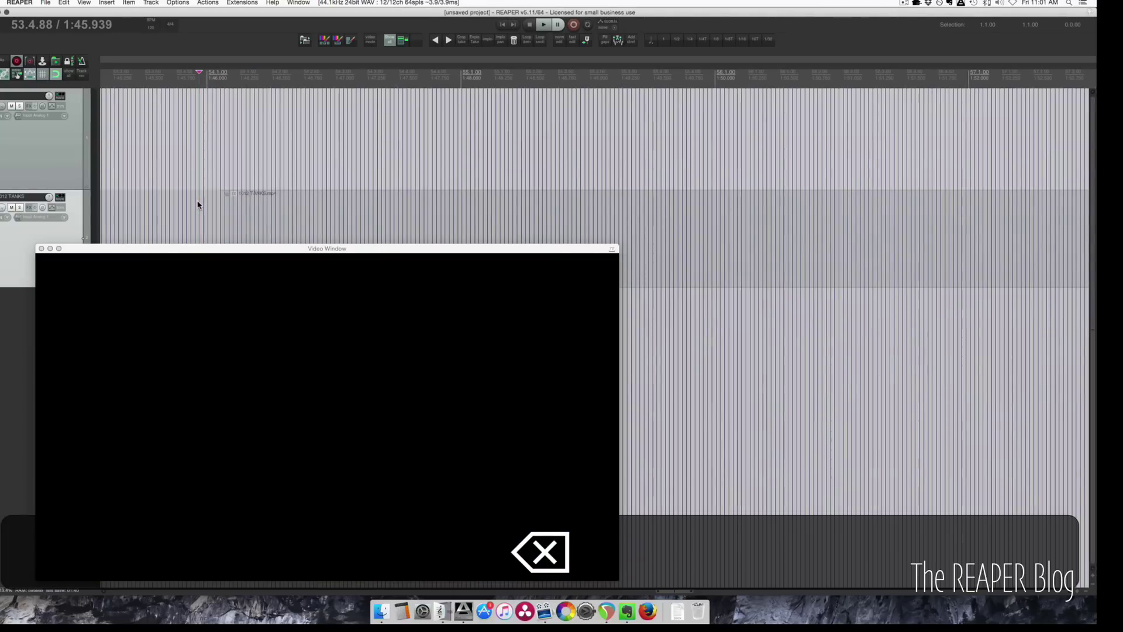
Split the remaining item at 1:50.910 and delete the part after it
{"action": "left_click", "coordinate": [234, 211]}
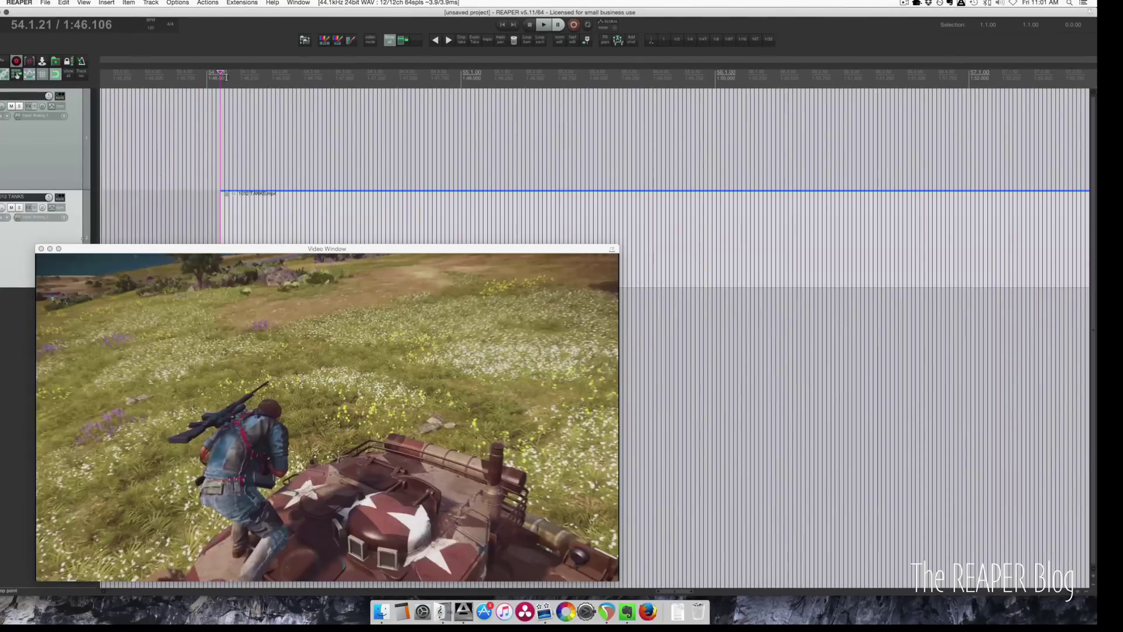
{"action": "left_click_drag", "start_coordinate": [220, 72], "coordinate": [448, 87]}
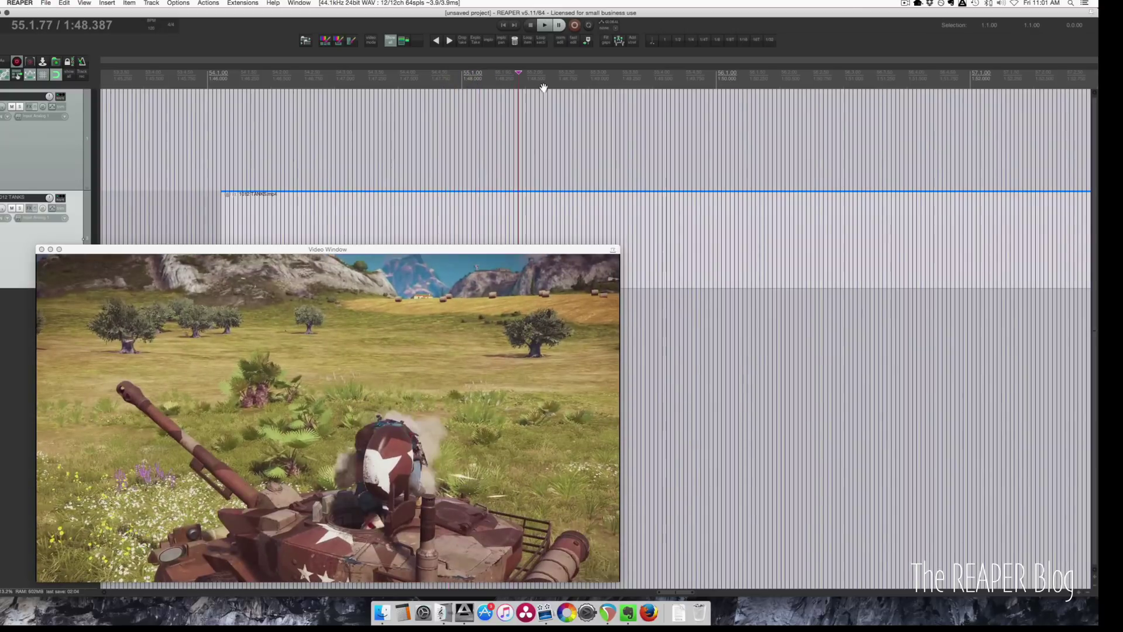
{"action": "left_click_drag", "start_coordinate": [547, 87], "coordinate": [834, 239]}
{"action": "key", "text": "s"}
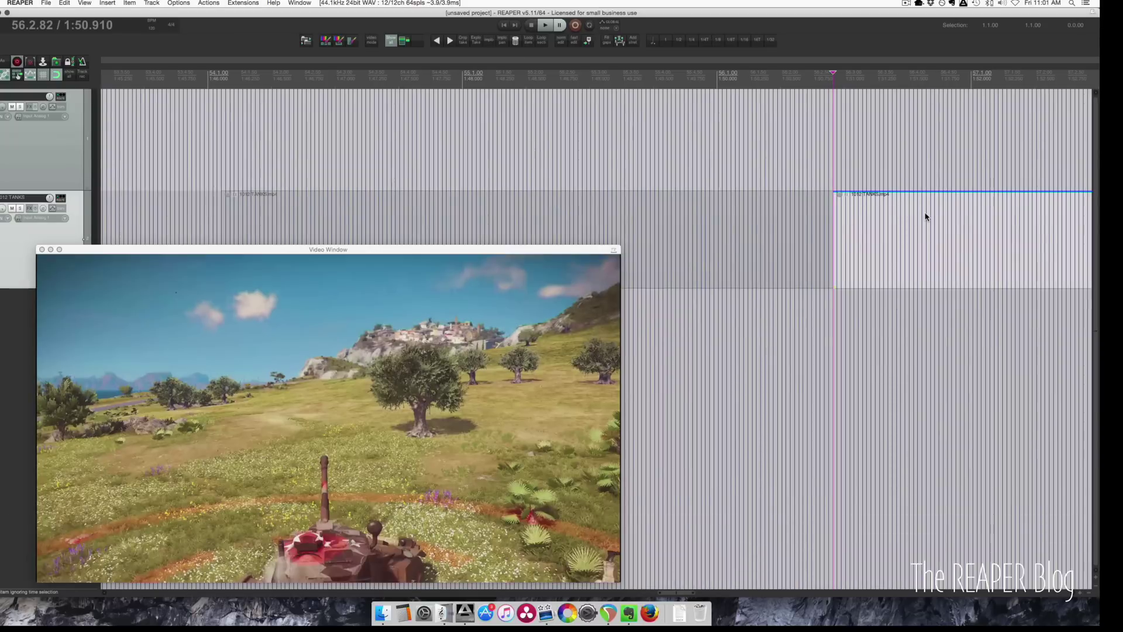
{"action": "key", "text": "BackSpace"}
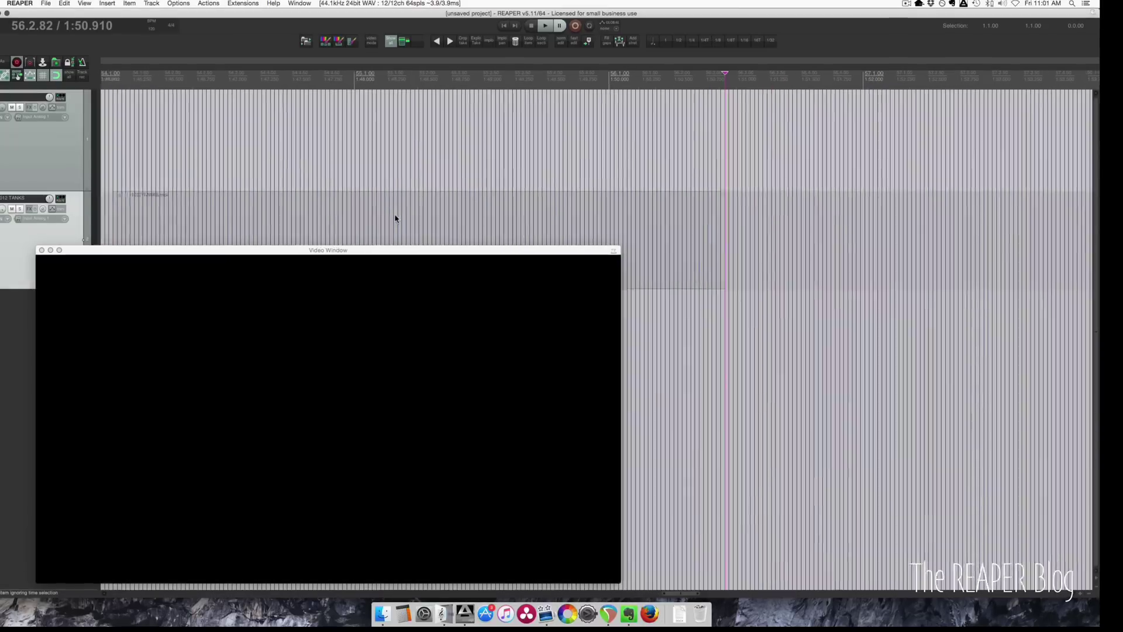
Make a time selection snapped to the trimmed clip's start and end
{"action": "left_click", "coordinate": [447, 207]}
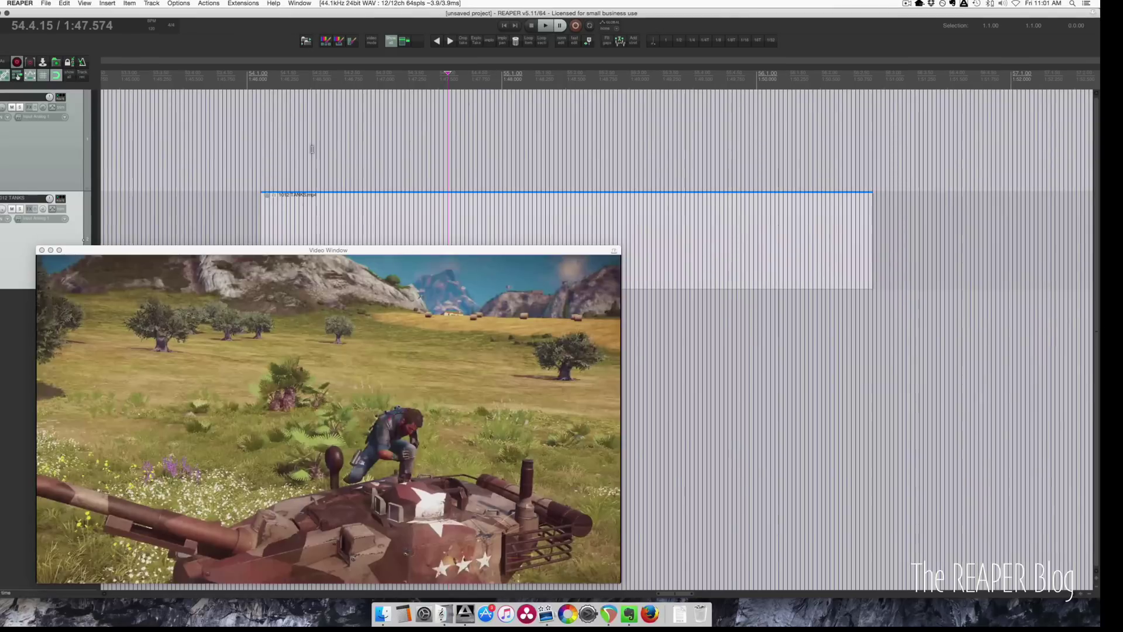
{"action": "left_click_drag", "start_coordinate": [259, 87], "coordinate": [350, 88]}
{"action": "left_click_drag", "start_coordinate": [257, 87], "coordinate": [262, 87]}
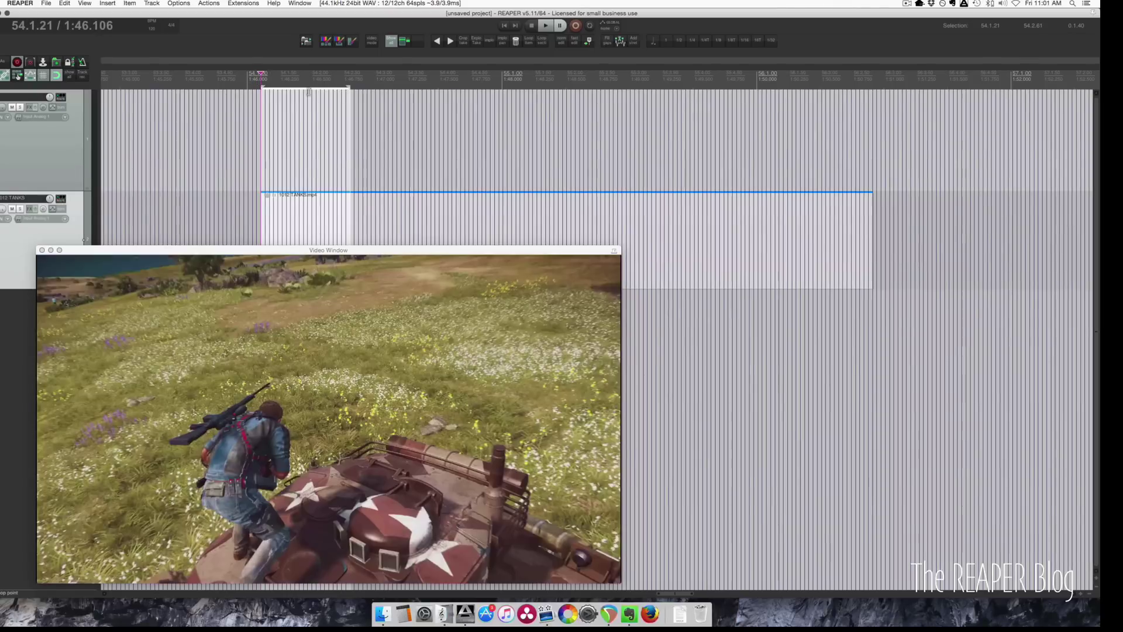
{"action": "left_click_drag", "start_coordinate": [350, 90], "coordinate": [872, 93]}
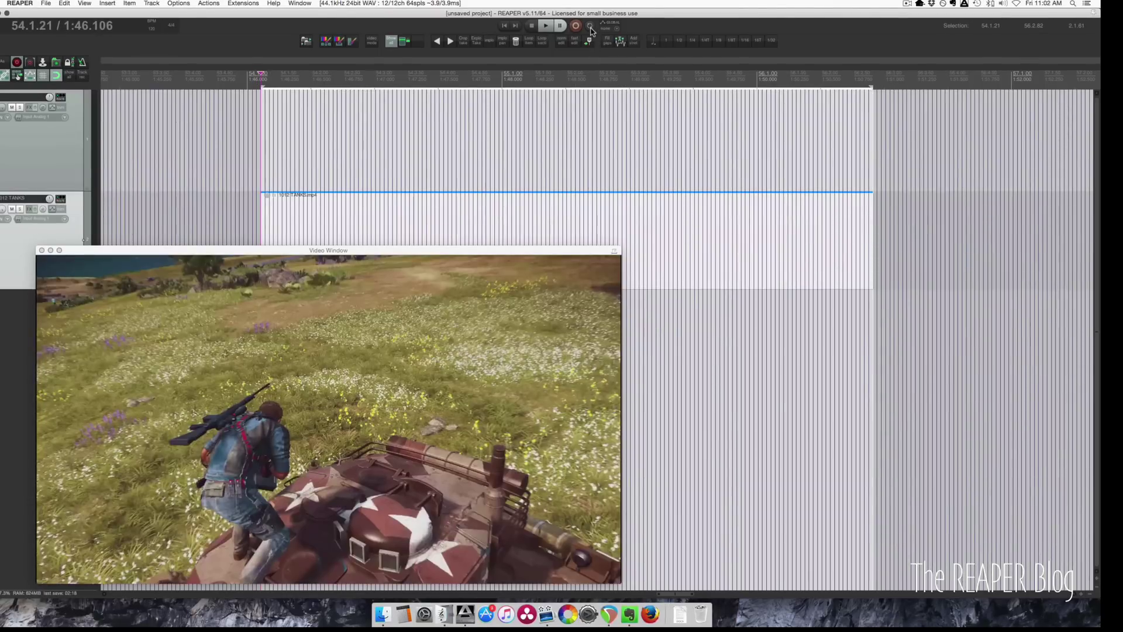
Turn on Repeat and play the looped selection from 1:46.106
{"action": "left_click", "coordinate": [590, 26]}
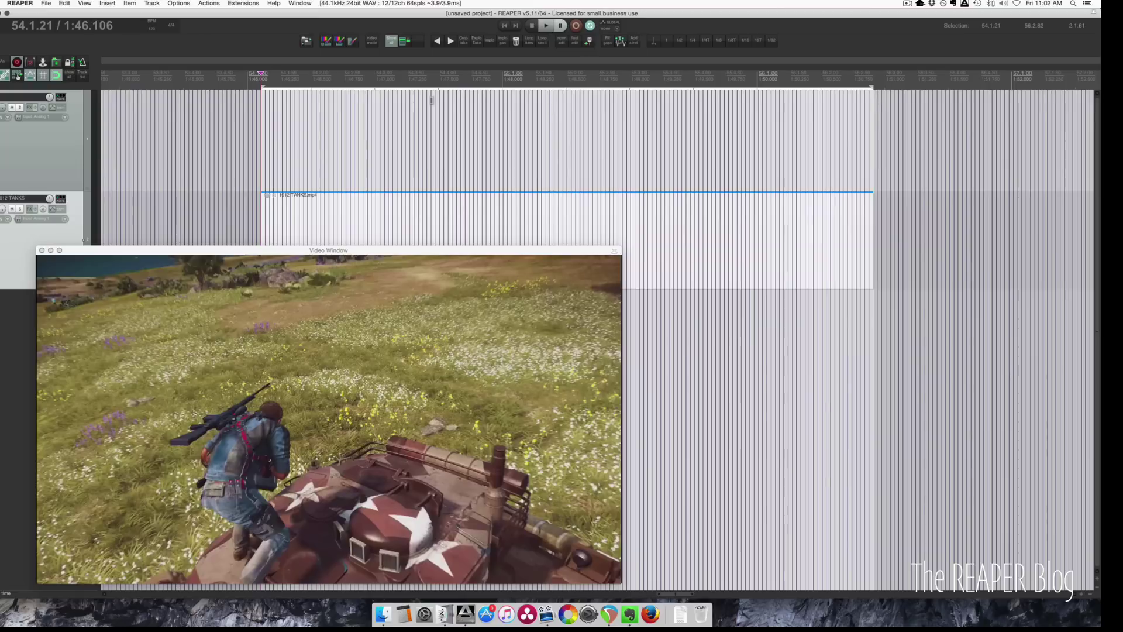
{"action": "key", "text": "space"}
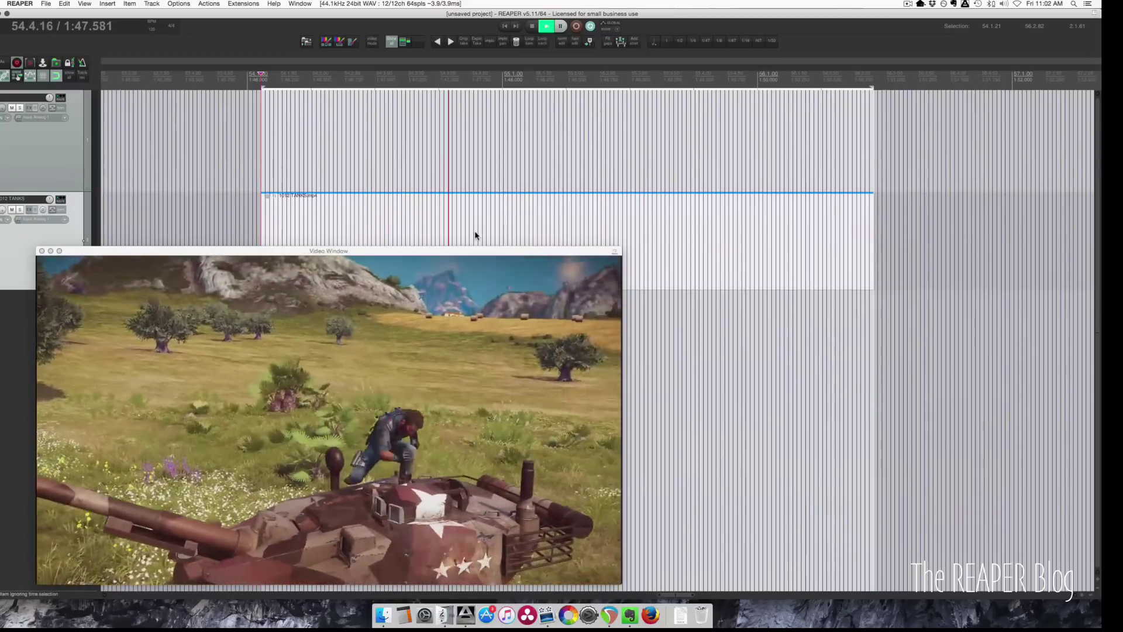
{"action": "key", "text": "space"}
{"action": "left_click_drag", "start_coordinate": [505, 254], "coordinate": [559, 253]}
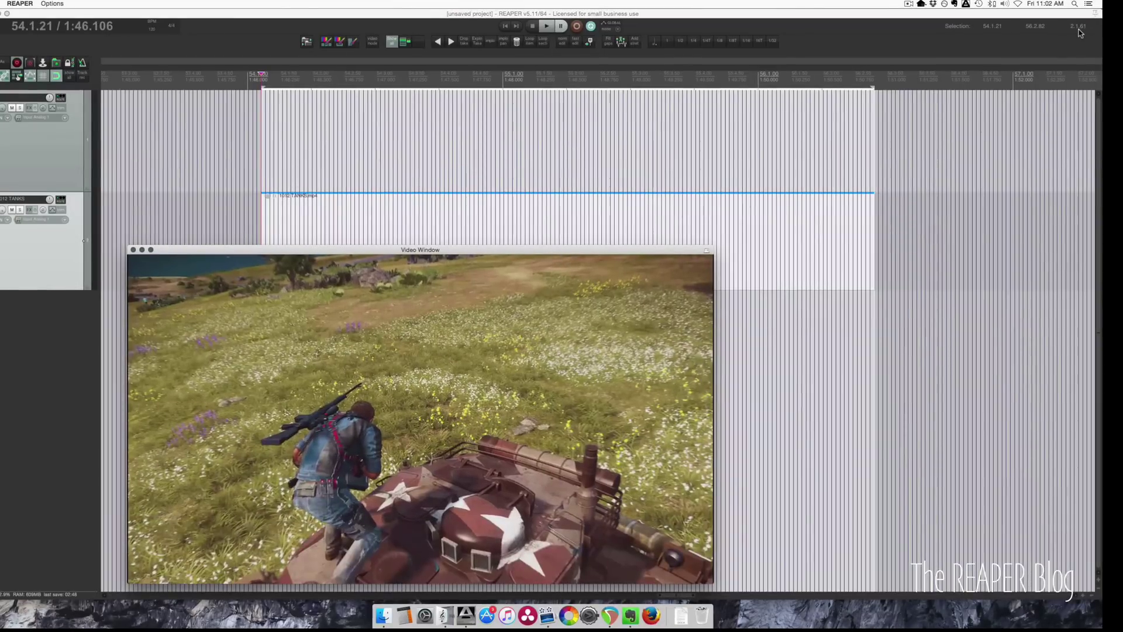
Switch the time display to Hours:Minutes:Seconds:Frames so the clip reads 0:01:46:00
{"action": "right_click", "coordinate": [1080, 33]}
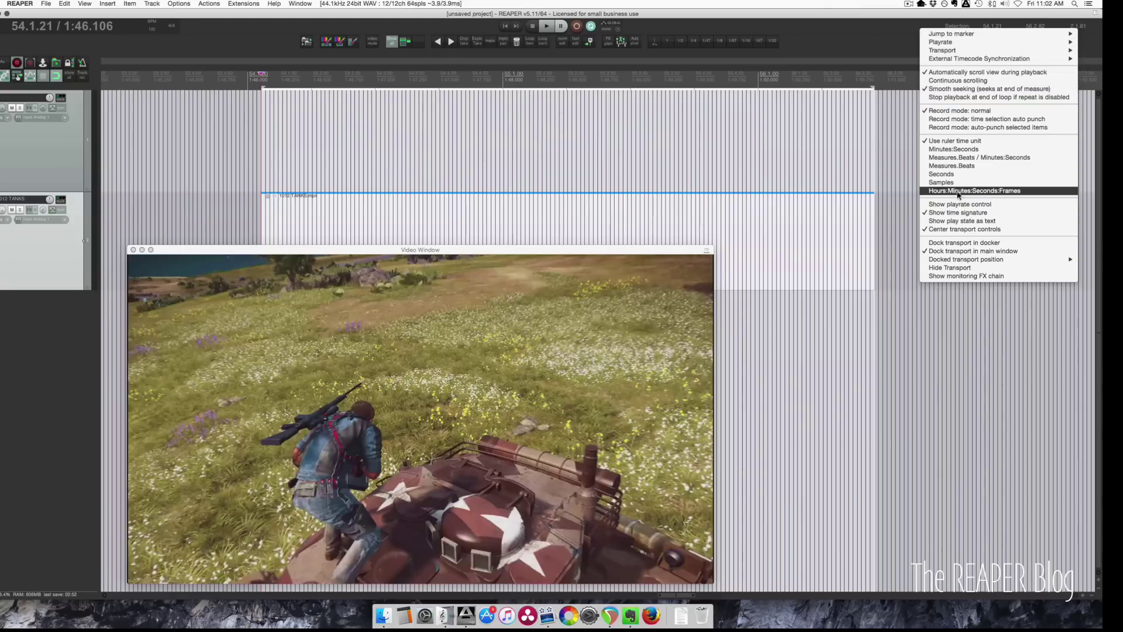
{"action": "left_click", "coordinate": [988, 193]}
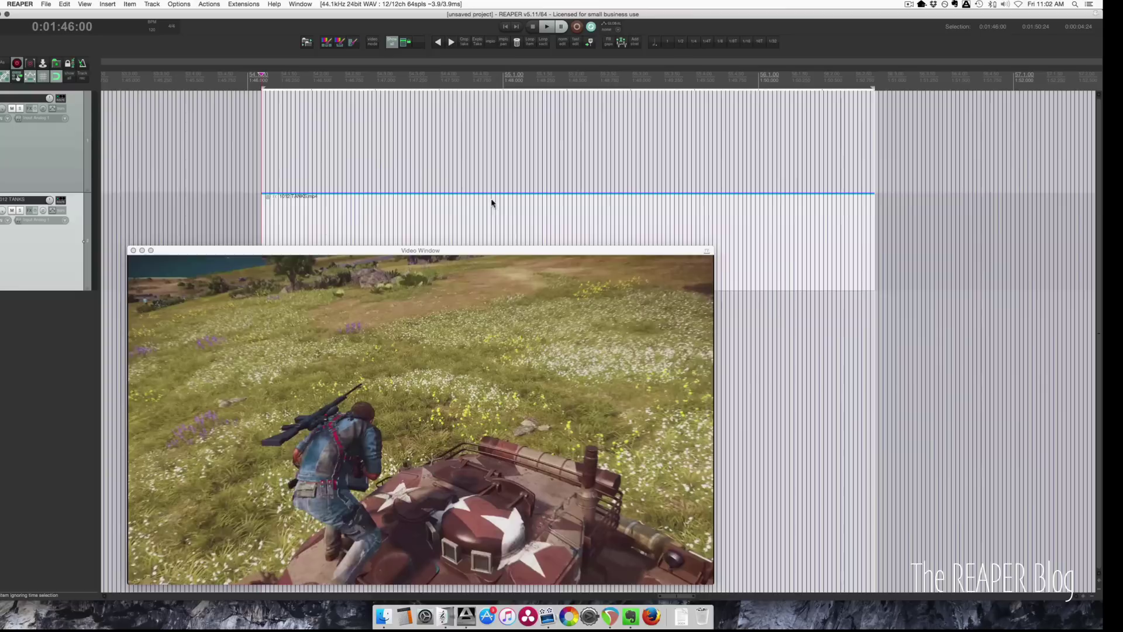
{"action": "left_click_drag", "start_coordinate": [509, 252], "coordinate": [611, 299]}
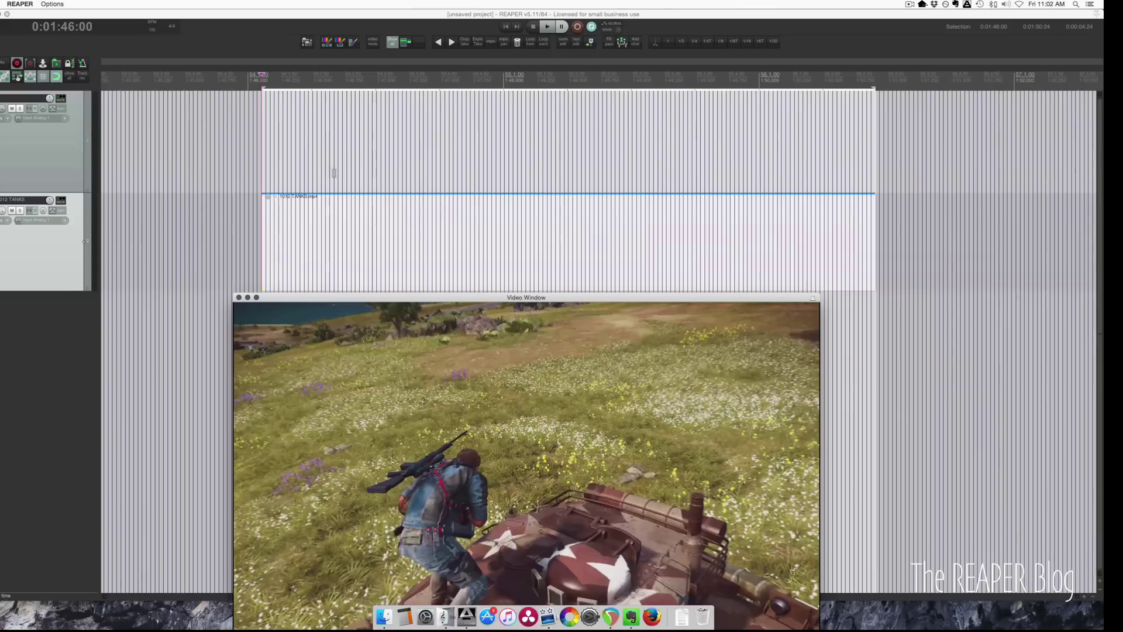
{"action": "scroll", "coordinate": [359, 203], "scroll_direction": "down", "scroll_amount": 3}
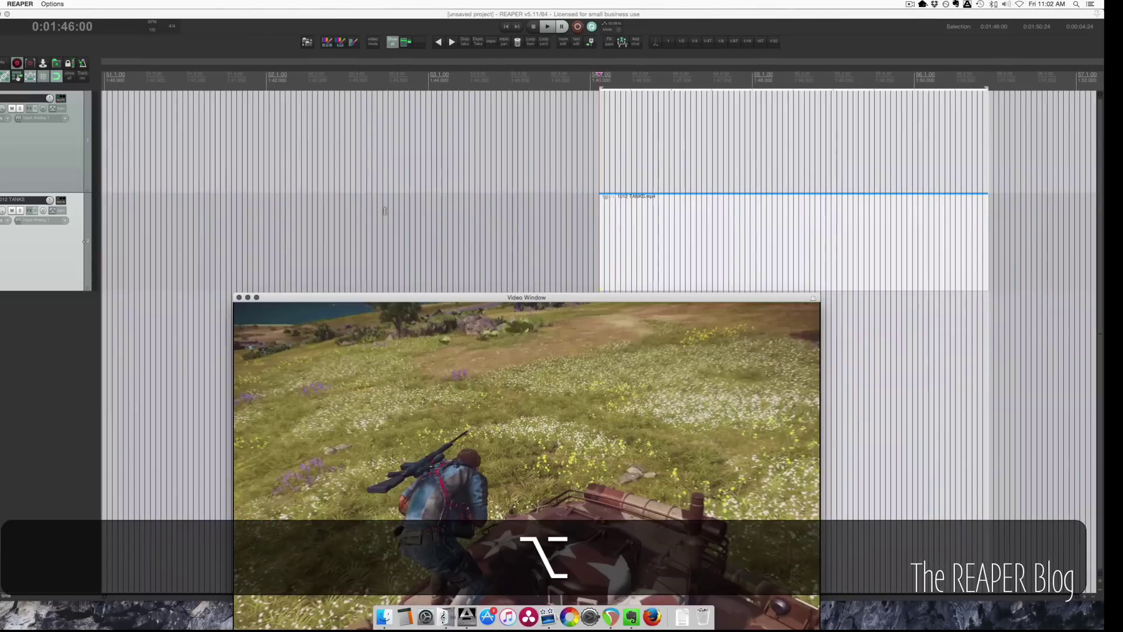
{"action": "scroll", "coordinate": [439, 218], "scroll_direction": "right", "scroll_amount": 2}
{"action": "left_click", "coordinate": [515, 231]}
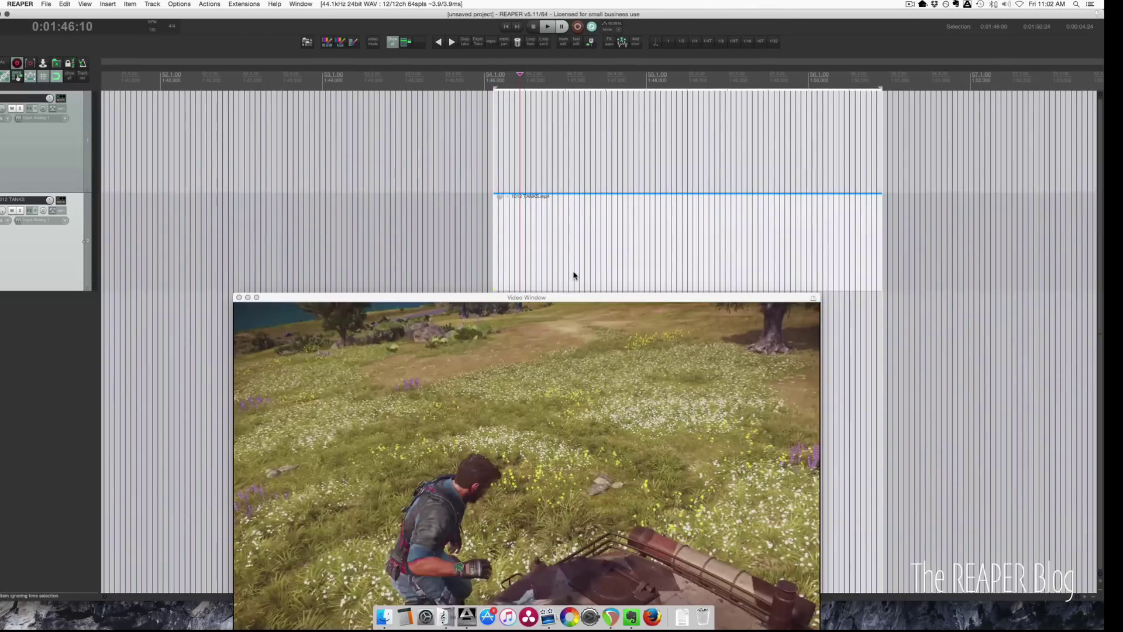
{"action": "left_click", "coordinate": [562, 161]}
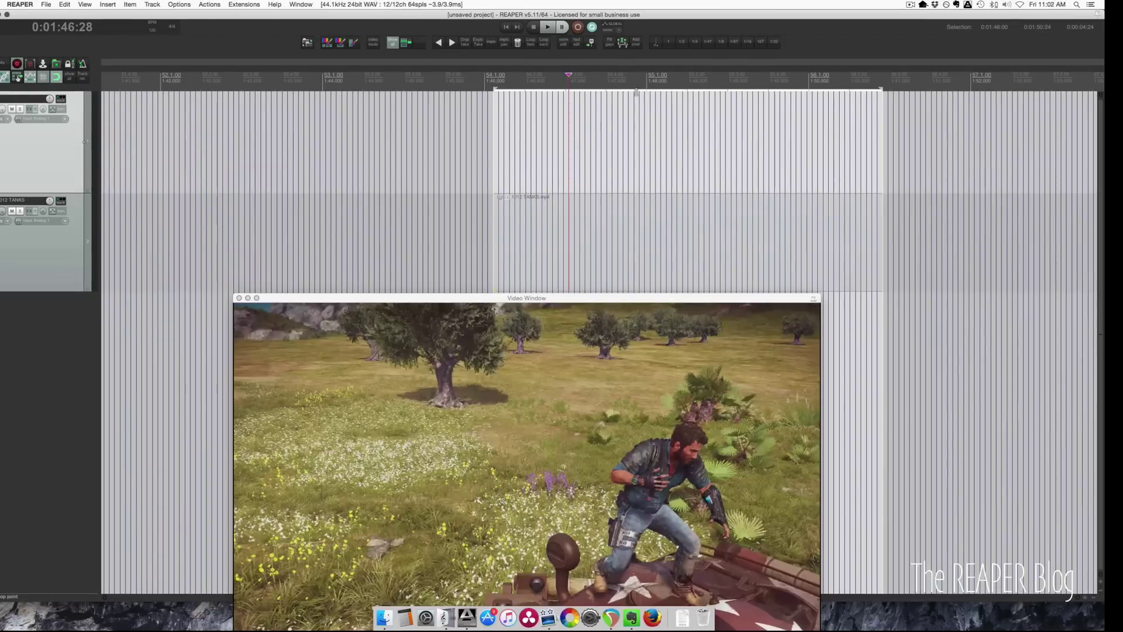
{"action": "key", "text": "super"}
{"action": "key", "text": "super"}
{"action": "left_click_drag", "start_coordinate": [572, 131], "coordinate": [754, 139]}
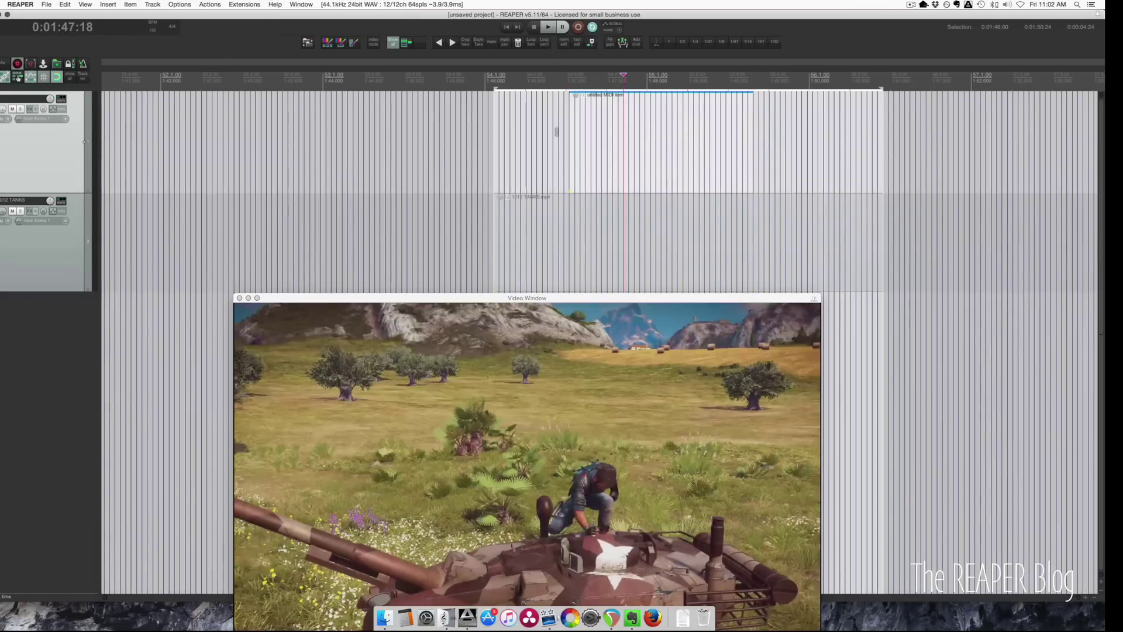
{"action": "left_click", "coordinate": [108, 4]}
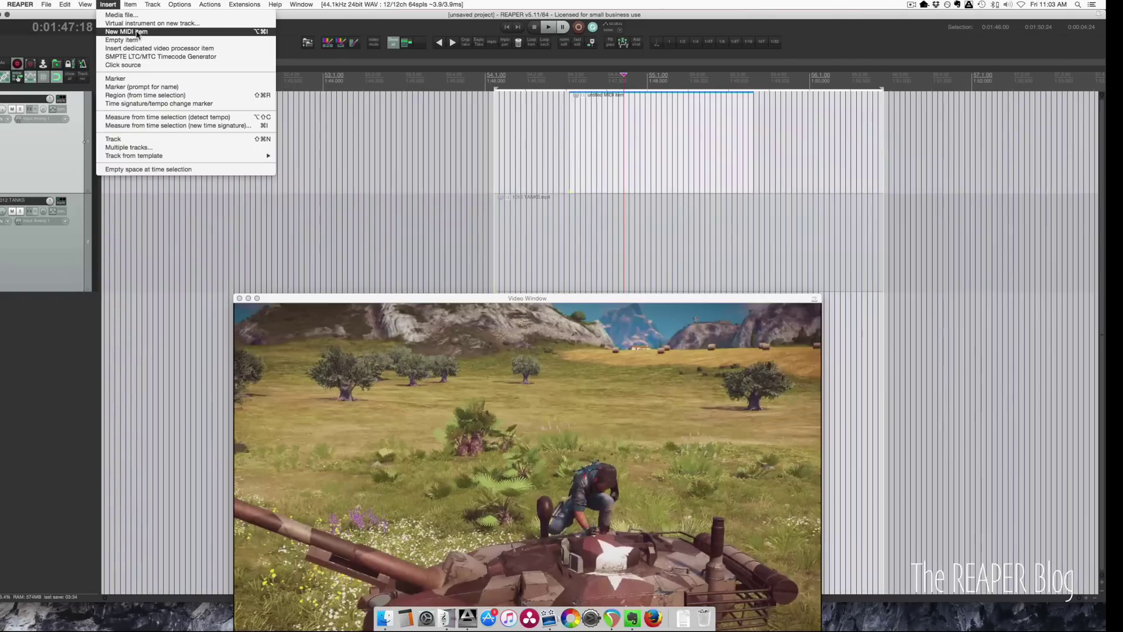
{"action": "left_click", "coordinate": [585, 145]}
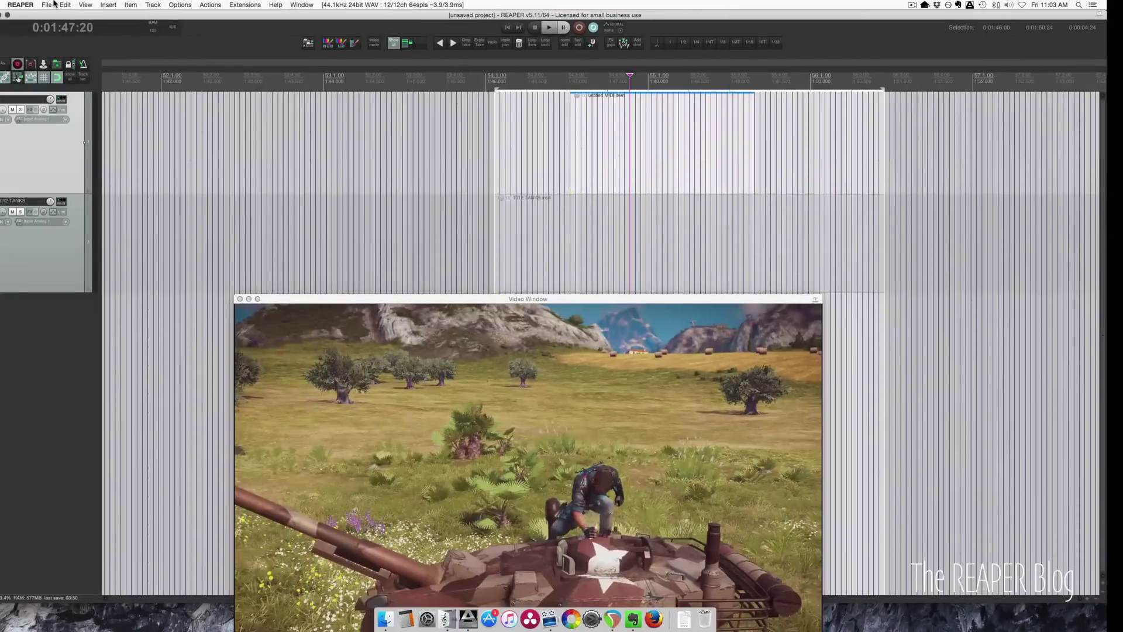
{"action": "key", "text": "super+comma"}
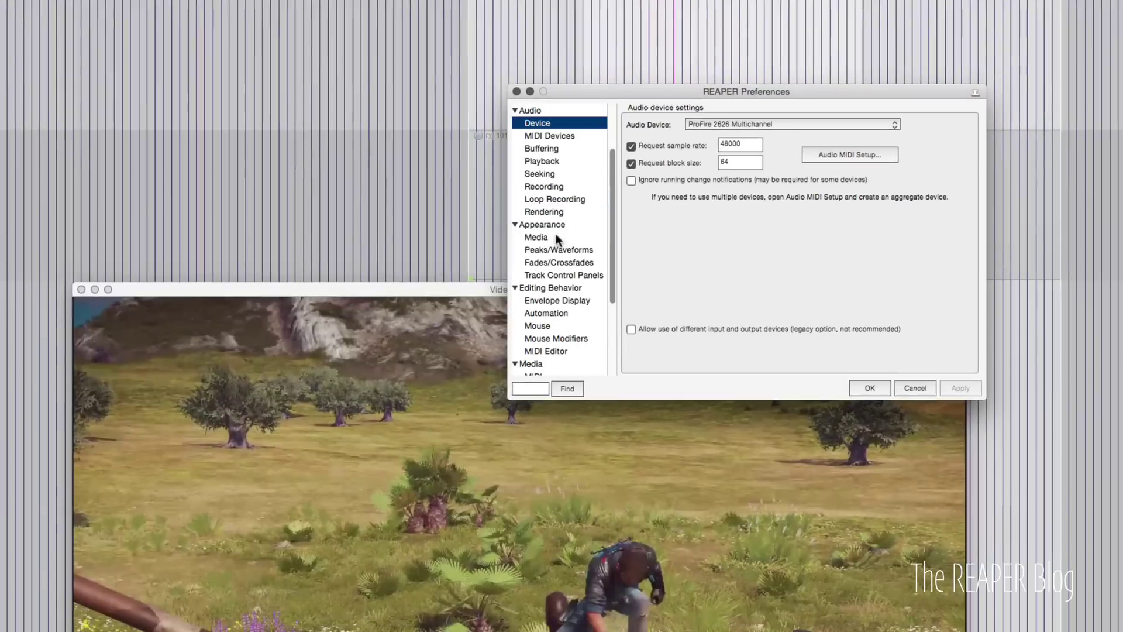
Close the preferences and clear the time selection, placing the cursor at 1:47:12
{"action": "left_click", "coordinate": [550, 263]}
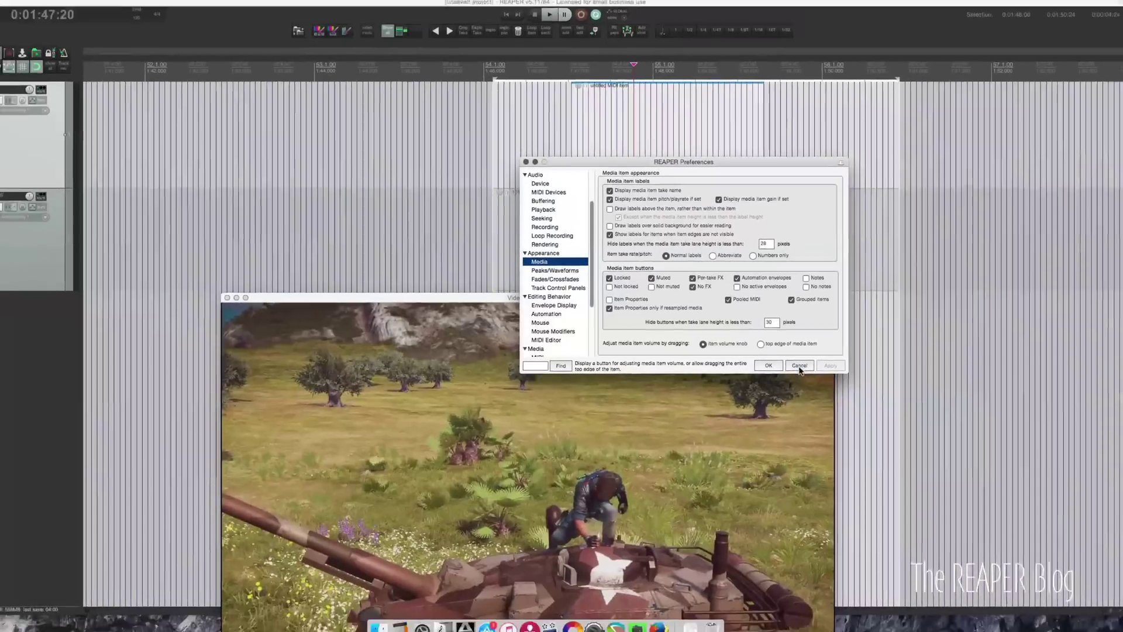
{"action": "left_click", "coordinate": [870, 388]}
{"action": "left_click", "coordinate": [610, 148]}
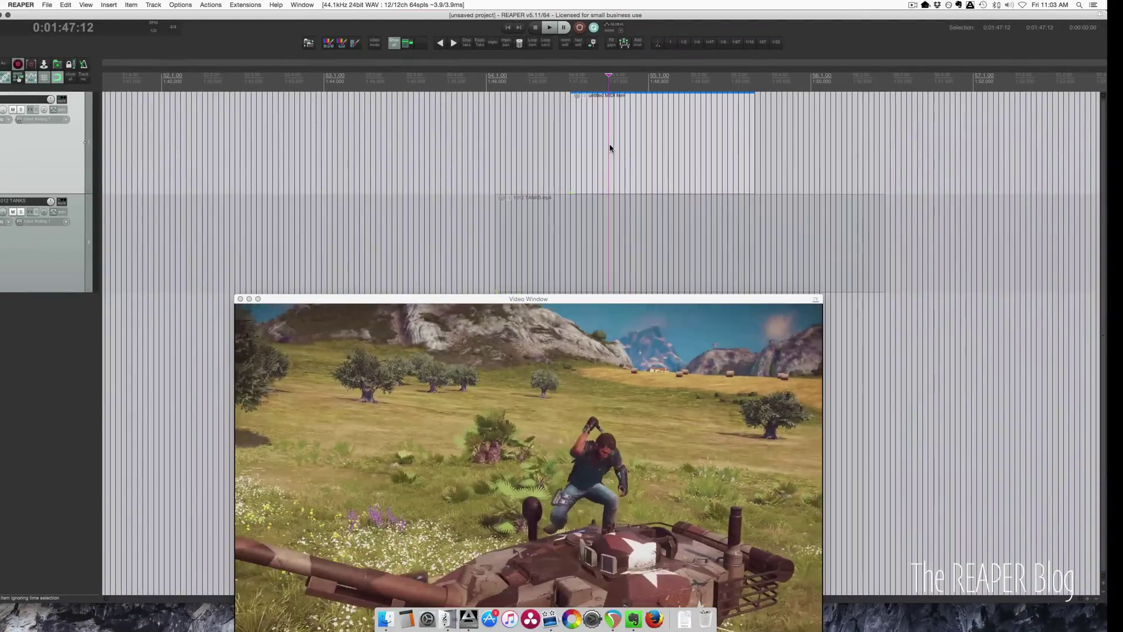
Open the take FX chain from the MIDI item's properties
{"action": "right_click", "coordinate": [608, 135]}
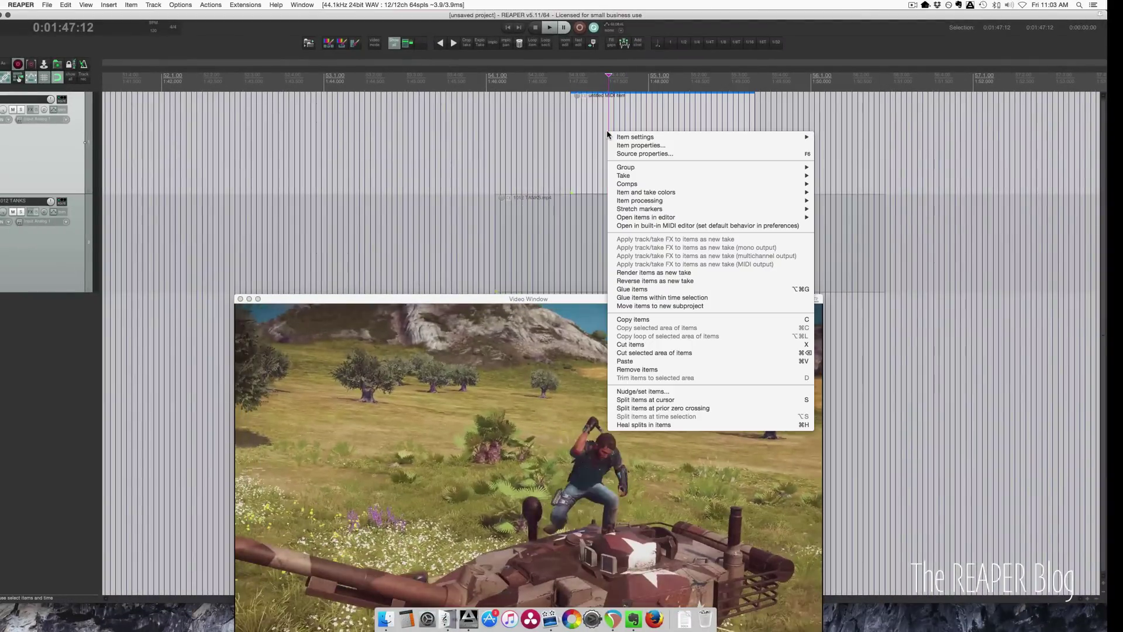
{"action": "left_click", "coordinate": [641, 145]}
{"action": "left_click", "coordinate": [70, 315]}
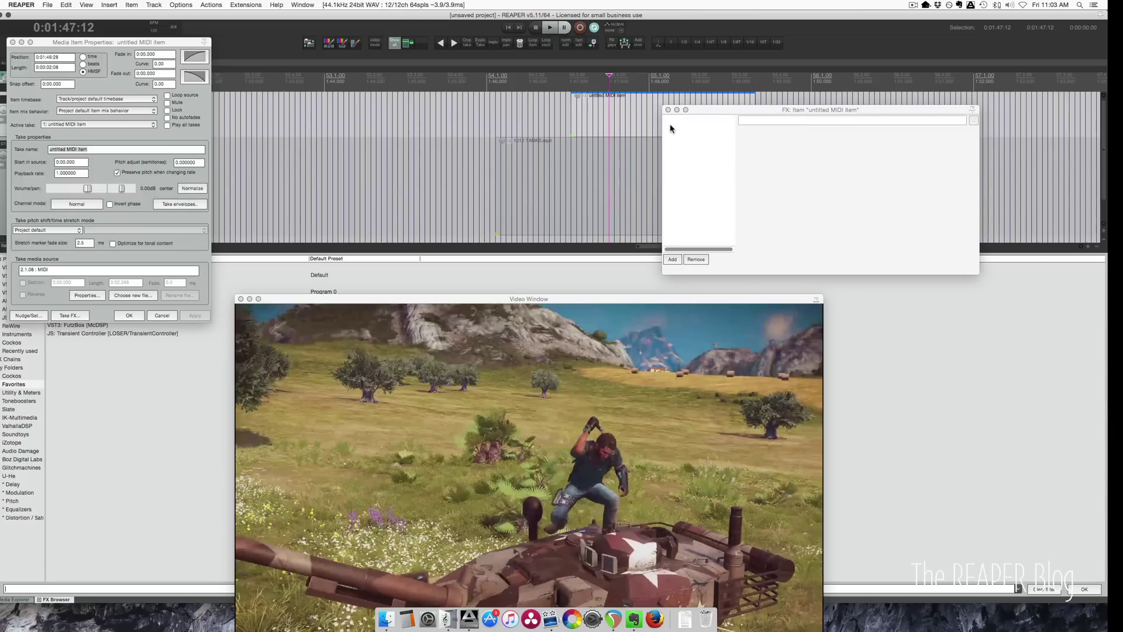
{"action": "left_click", "coordinate": [12, 42]}
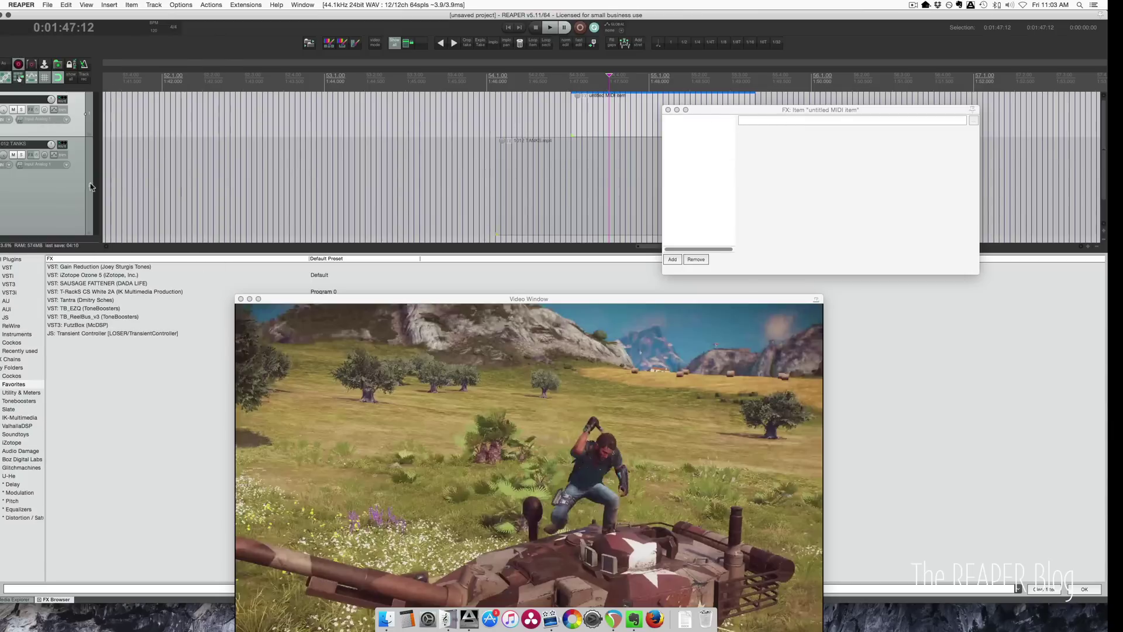
Drag Video processor from the FX browser into the MIDI item's take FX chain
{"action": "left_click", "coordinate": [13, 259]}
{"action": "left_click", "coordinate": [72, 267]}
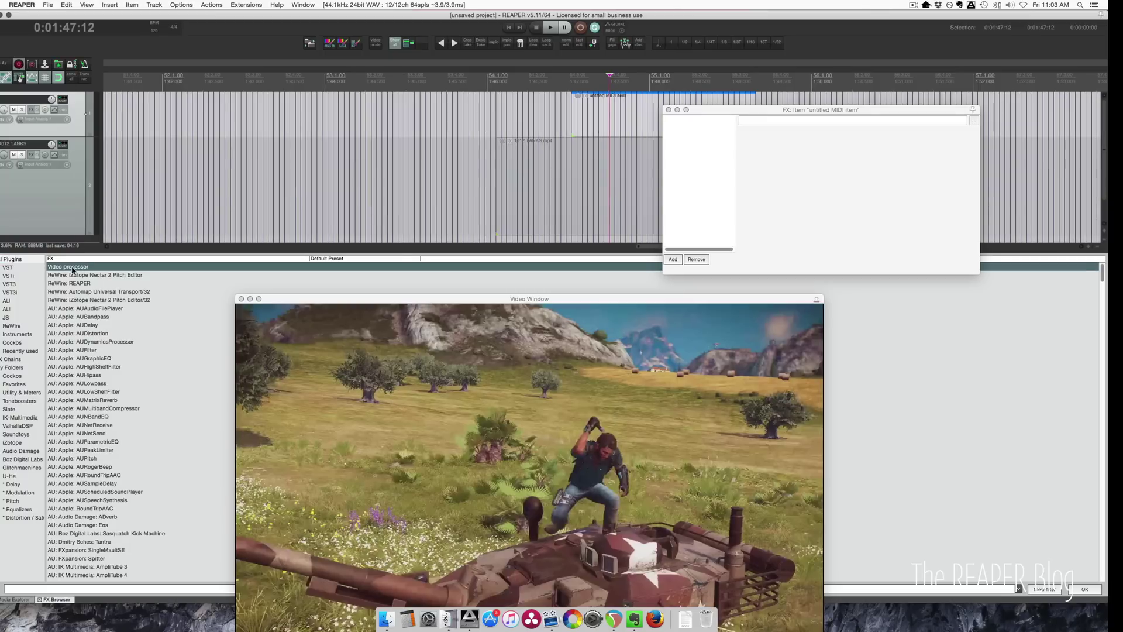
{"action": "left_click", "coordinate": [13, 262]}
{"action": "left_click", "coordinate": [77, 268]}
{"action": "left_click_drag", "start_coordinate": [66, 269], "coordinate": [708, 175]}
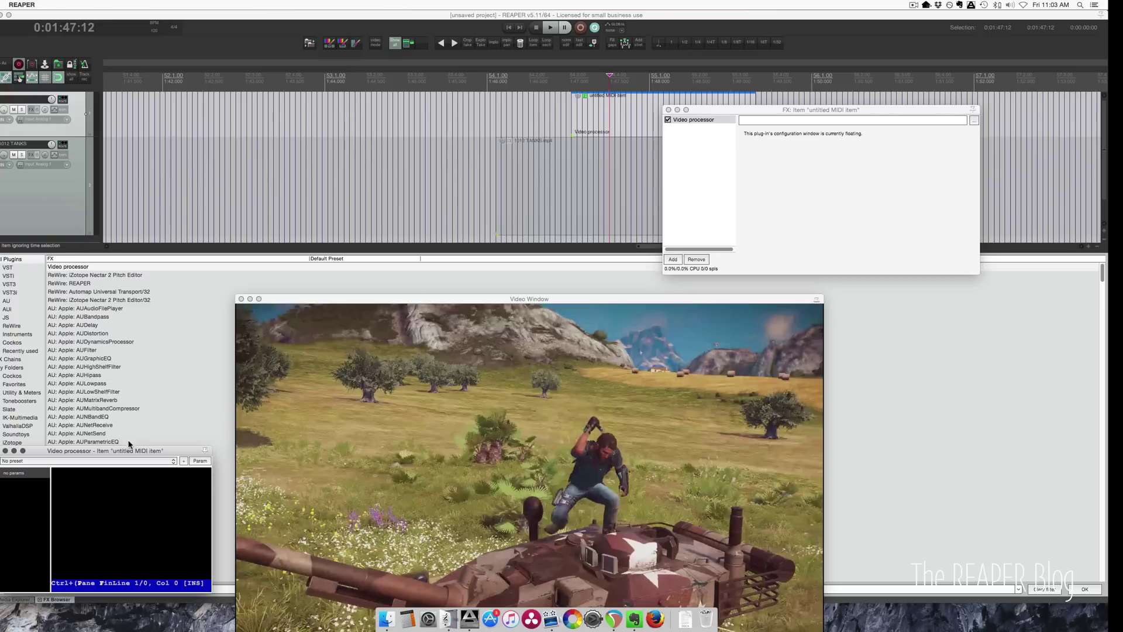
{"action": "left_click_drag", "start_coordinate": [129, 447], "coordinate": [871, 56]}
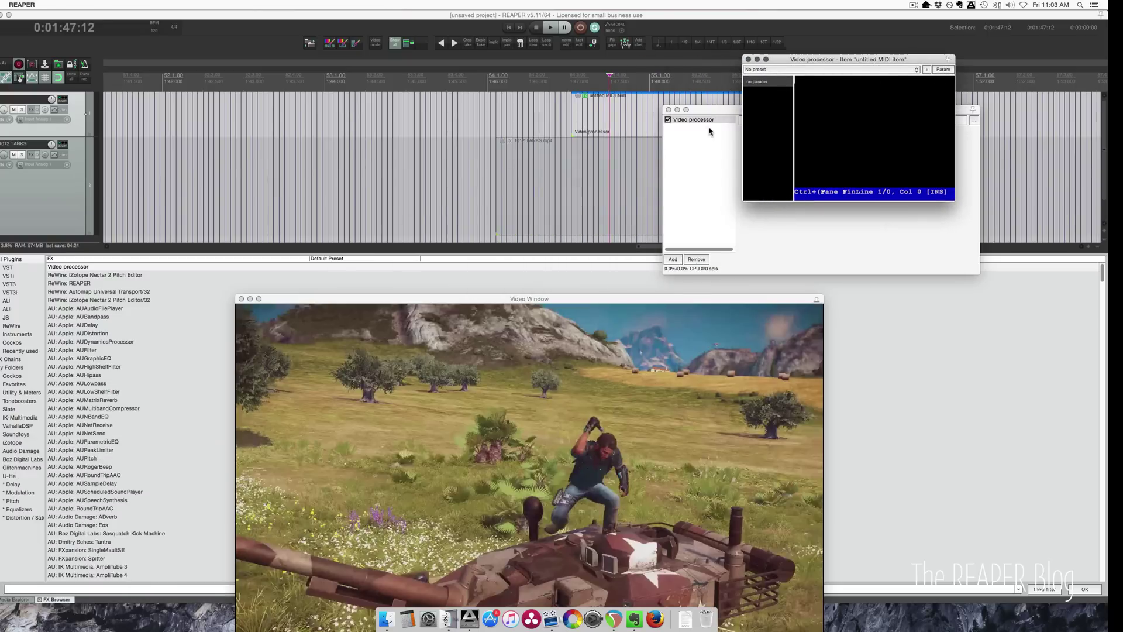
{"action": "scroll", "coordinate": [641, 172], "scroll_direction": "right", "scroll_amount": 3}
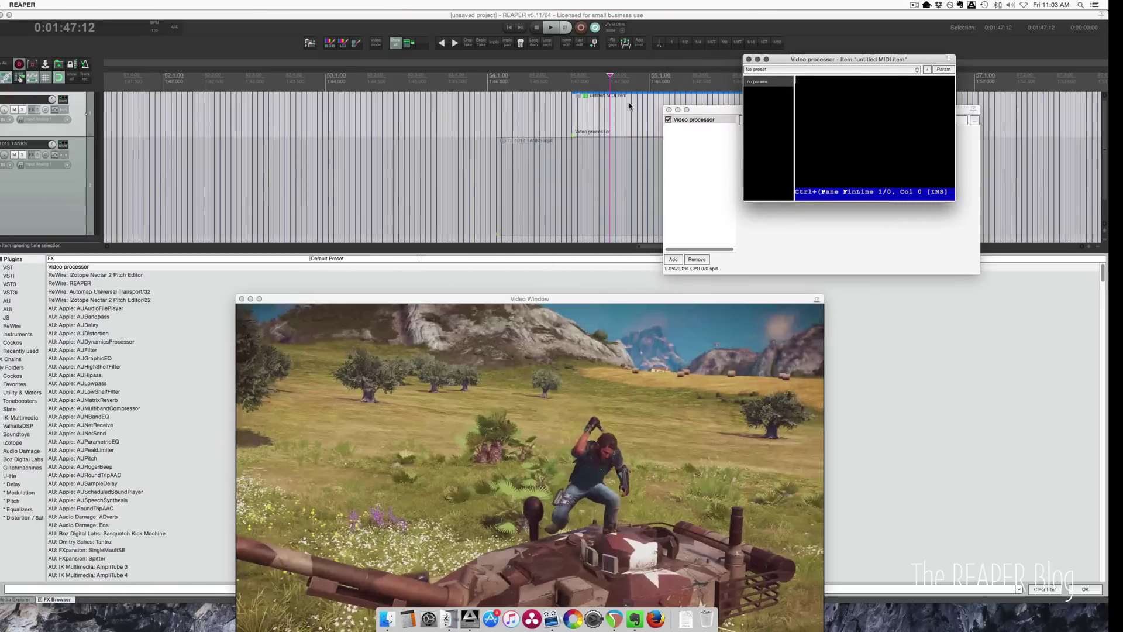
Load the Title overlay preset in the Video processor
{"action": "left_click", "coordinate": [825, 69]}
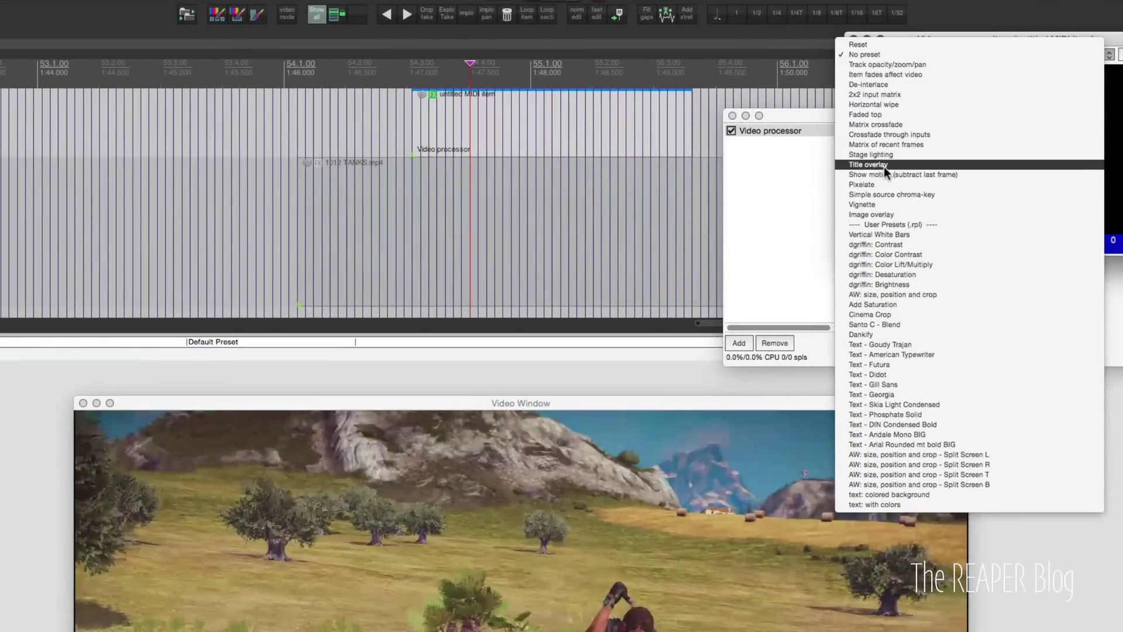
{"action": "left_click", "coordinate": [897, 165]}
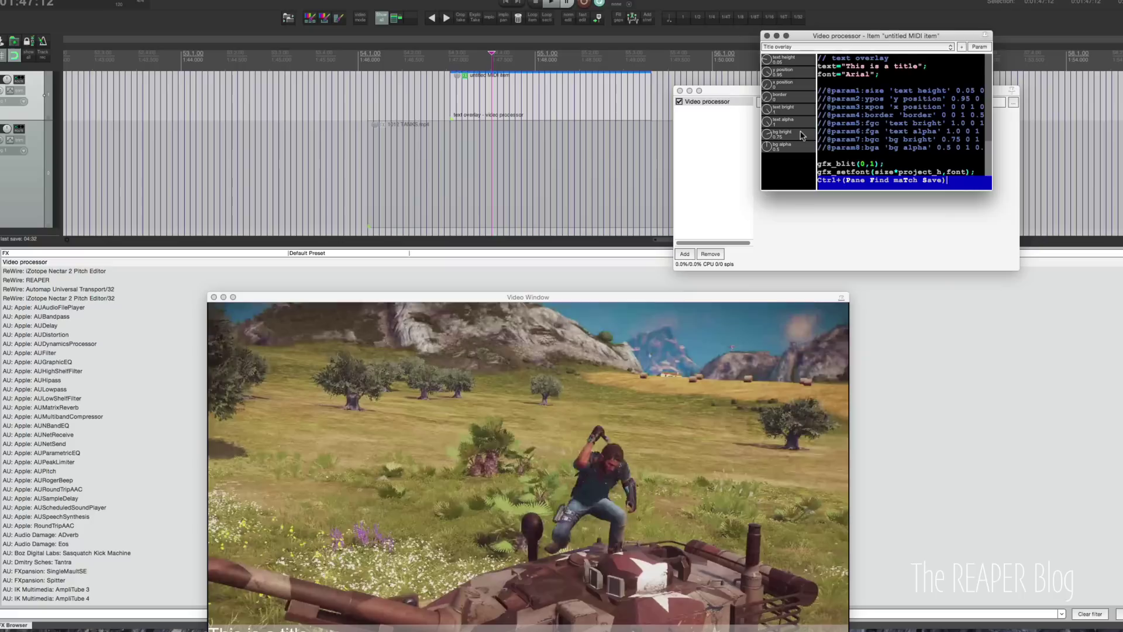
{"action": "left_click_drag", "start_coordinate": [517, 298], "coordinate": [324, 79]}
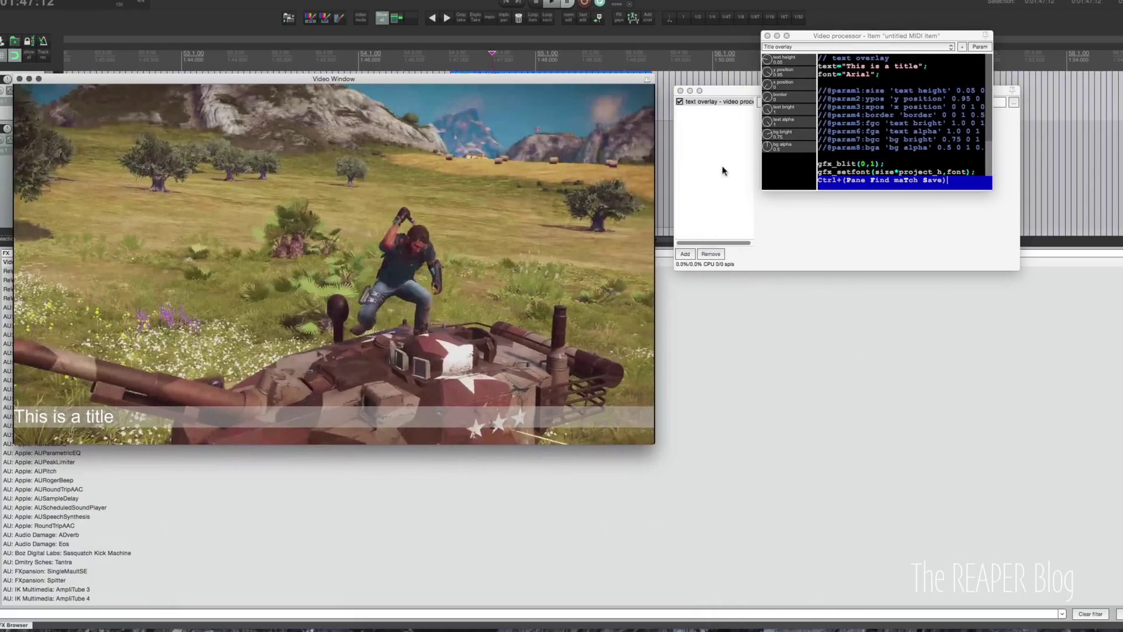
Change the overlay text to 'GTFO LOL' and apply the code with Cmd+S
{"action": "left_click_drag", "start_coordinate": [849, 67], "coordinate": [918, 66]}
{"action": "type", "text": "GTFO"}
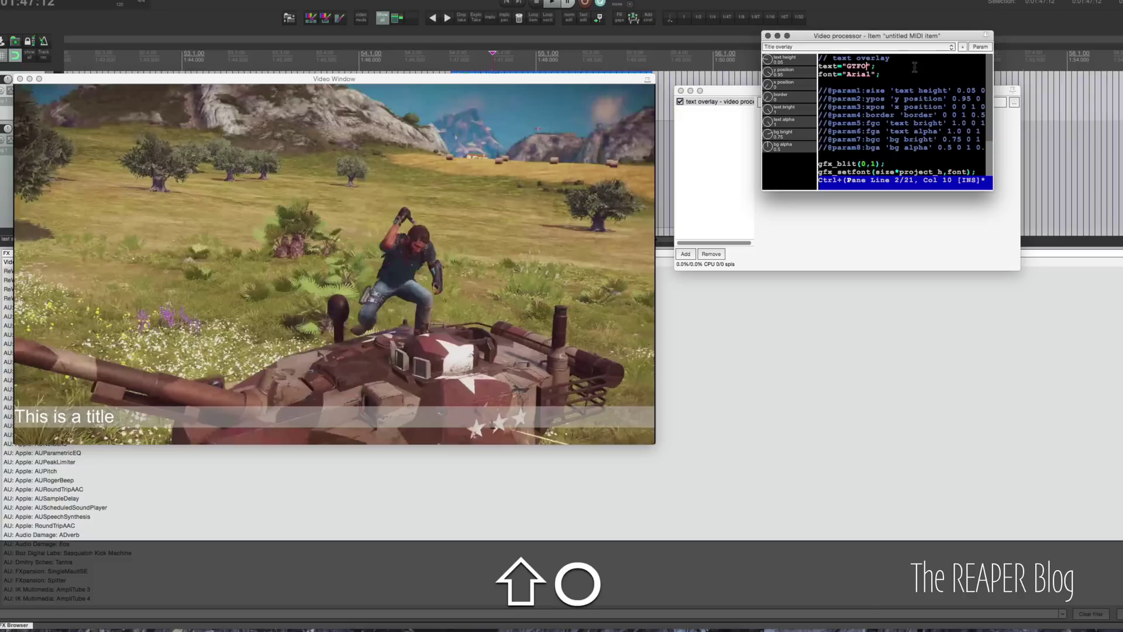
{"action": "type", "text": " LOL"}
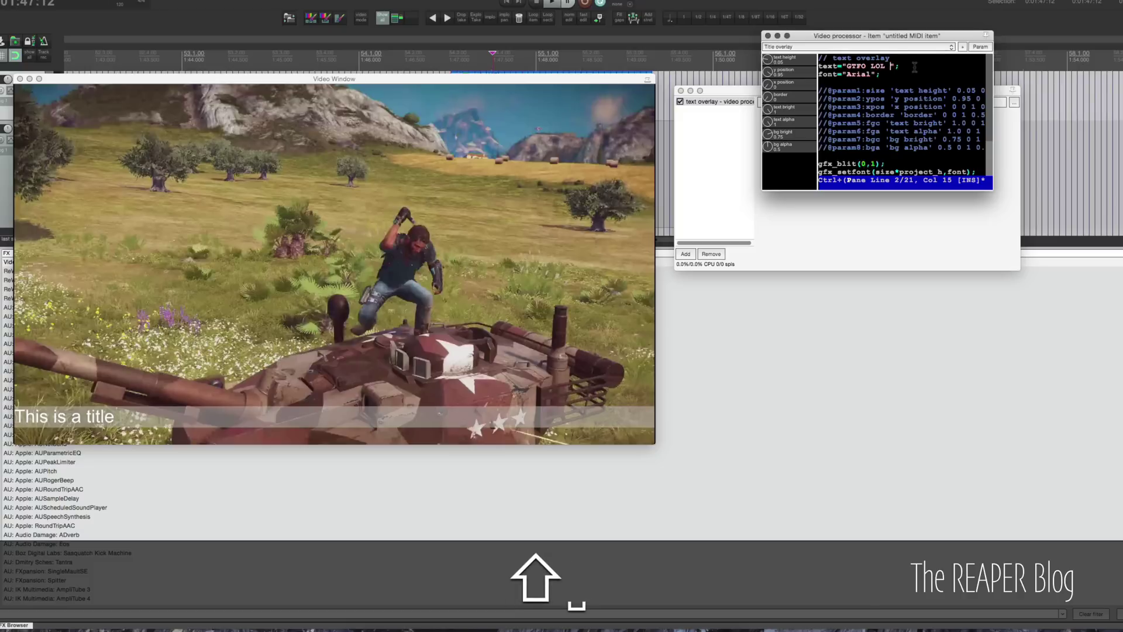
{"action": "key", "text": "BackSpace"}
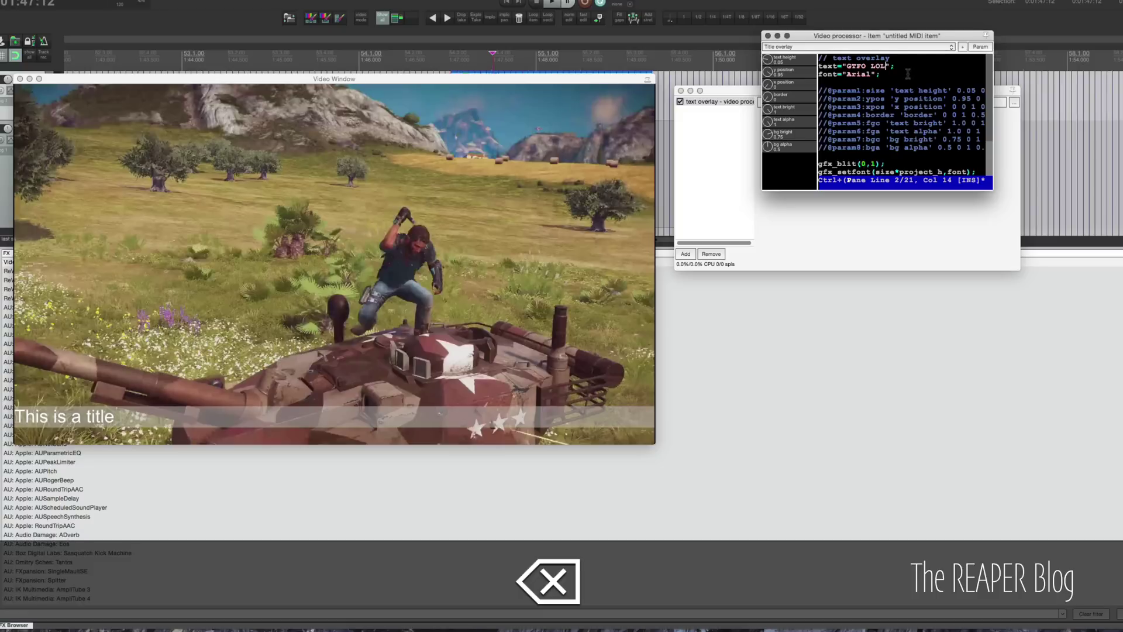
{"action": "left_click_drag", "start_coordinate": [507, 81], "coordinate": [519, 104]}
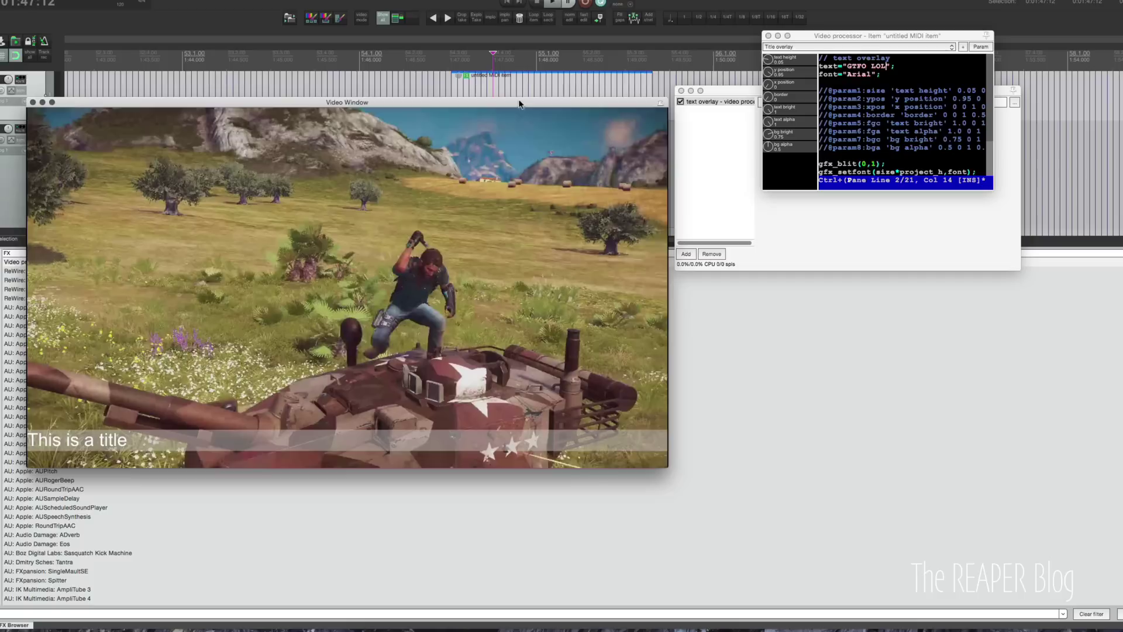
{"action": "left_click", "coordinate": [913, 75]}
{"action": "key", "text": "super+s"}
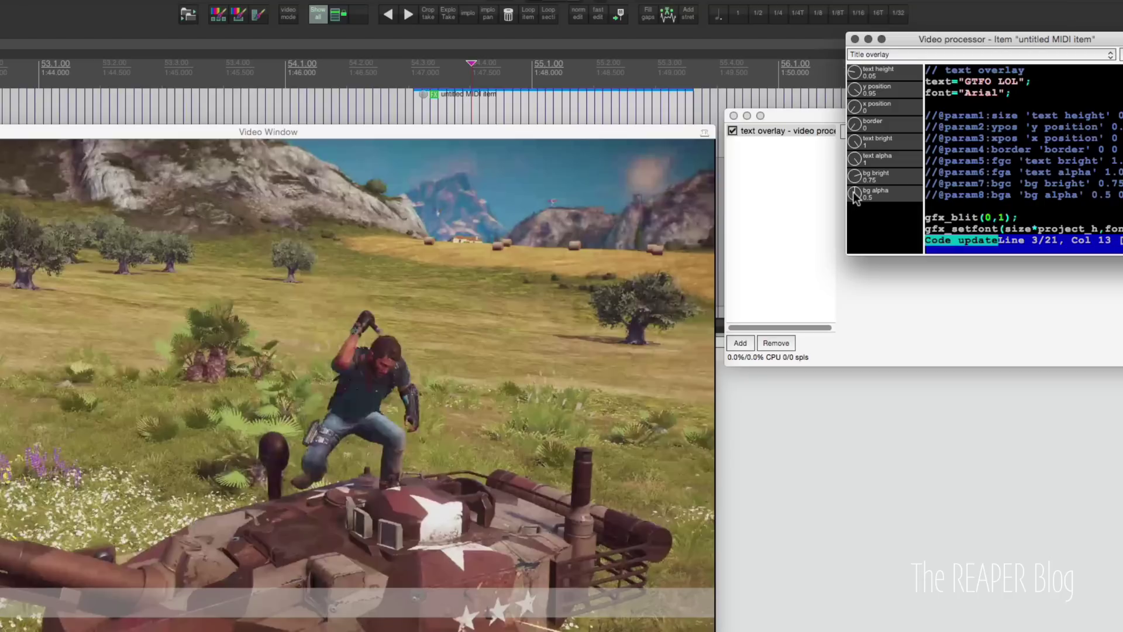
Set background alpha to 0, center the text at position 0.5, and use Arial bold
{"action": "left_click_drag", "start_coordinate": [854, 195], "coordinate": [865, 329]}
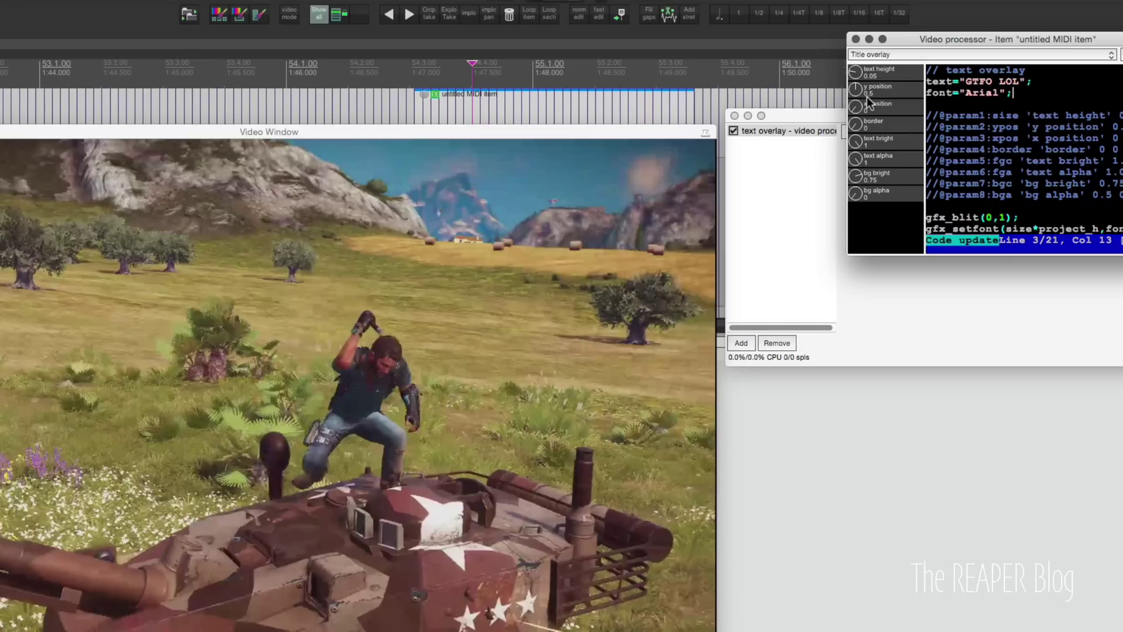
{"action": "left_click_drag", "start_coordinate": [857, 109], "coordinate": [858, 80]}
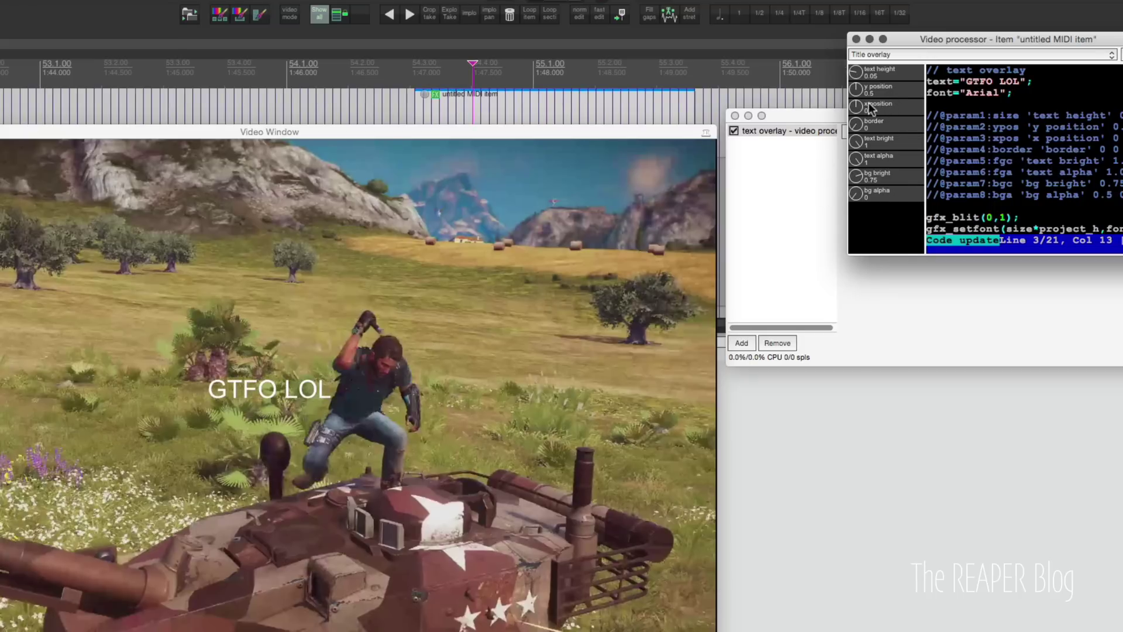
{"action": "left_click_drag", "start_coordinate": [966, 93], "coordinate": [1002, 92]}
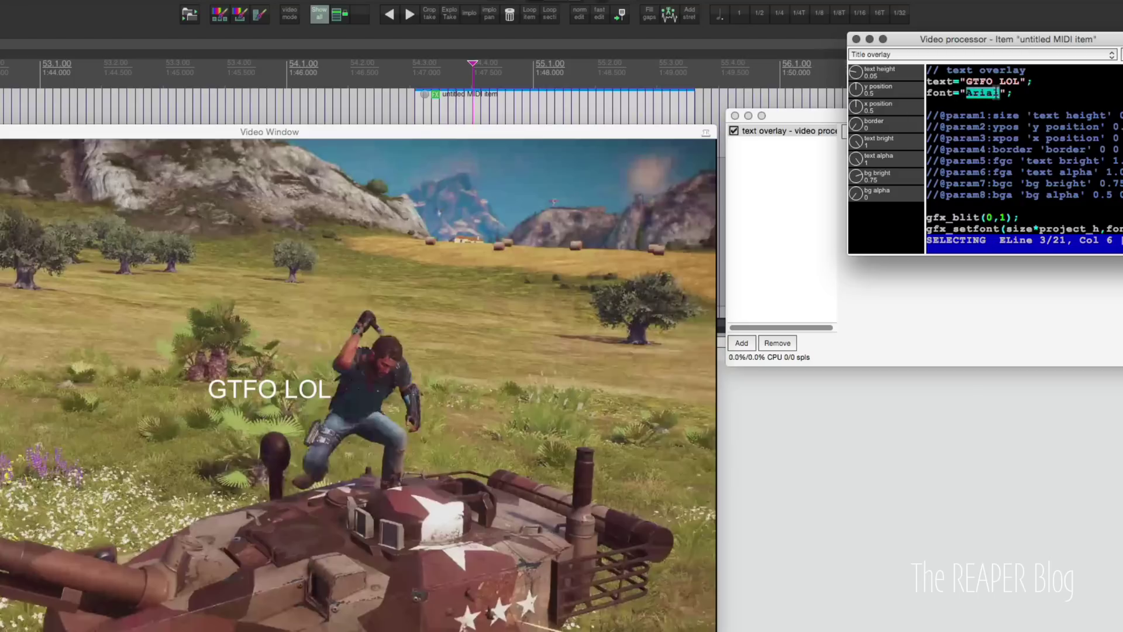
{"action": "left_click", "coordinate": [999, 92]}
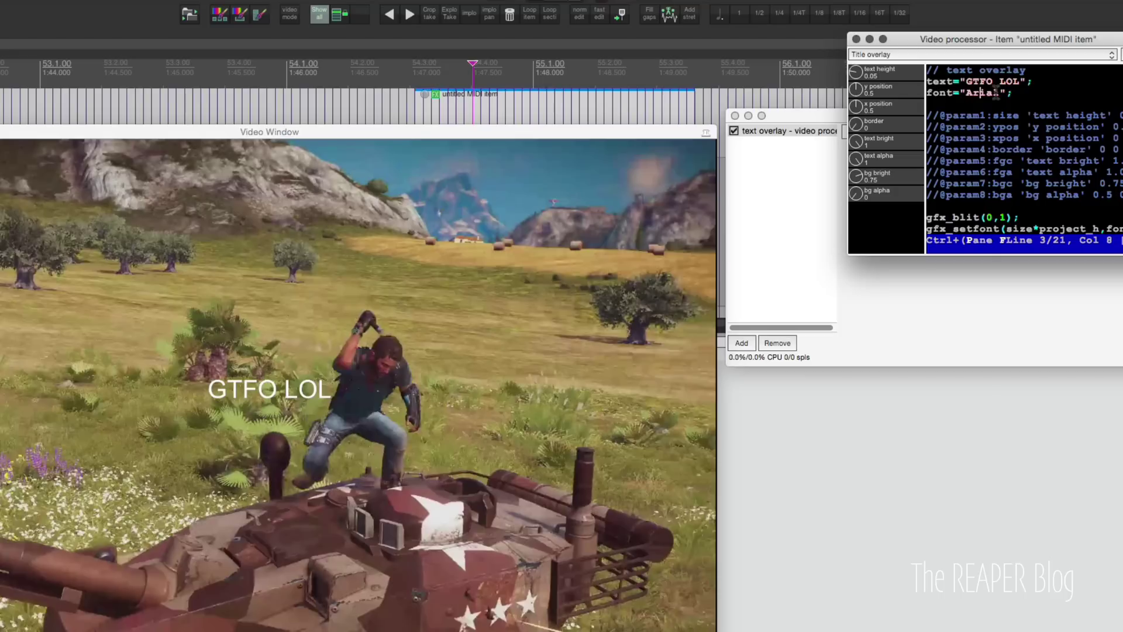
{"action": "type", "text": "bold"}
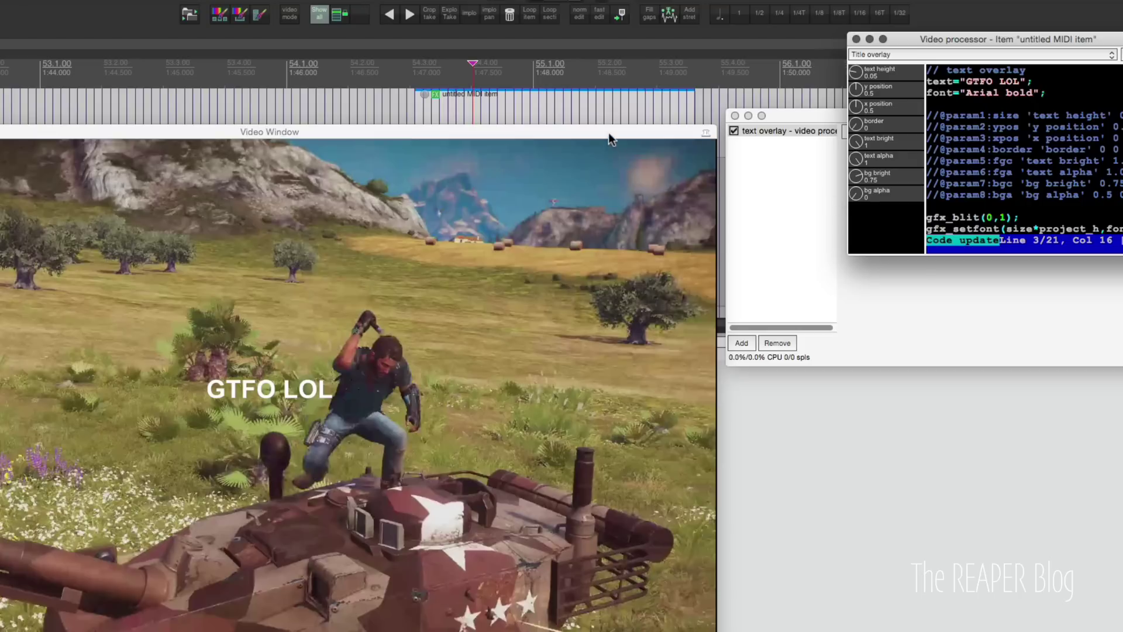
Move the overlay MIDI item later so it starts at the playhead
{"action": "left_click_drag", "start_coordinate": [609, 138], "coordinate": [595, 265]}
{"action": "left_click", "coordinate": [533, 69]}
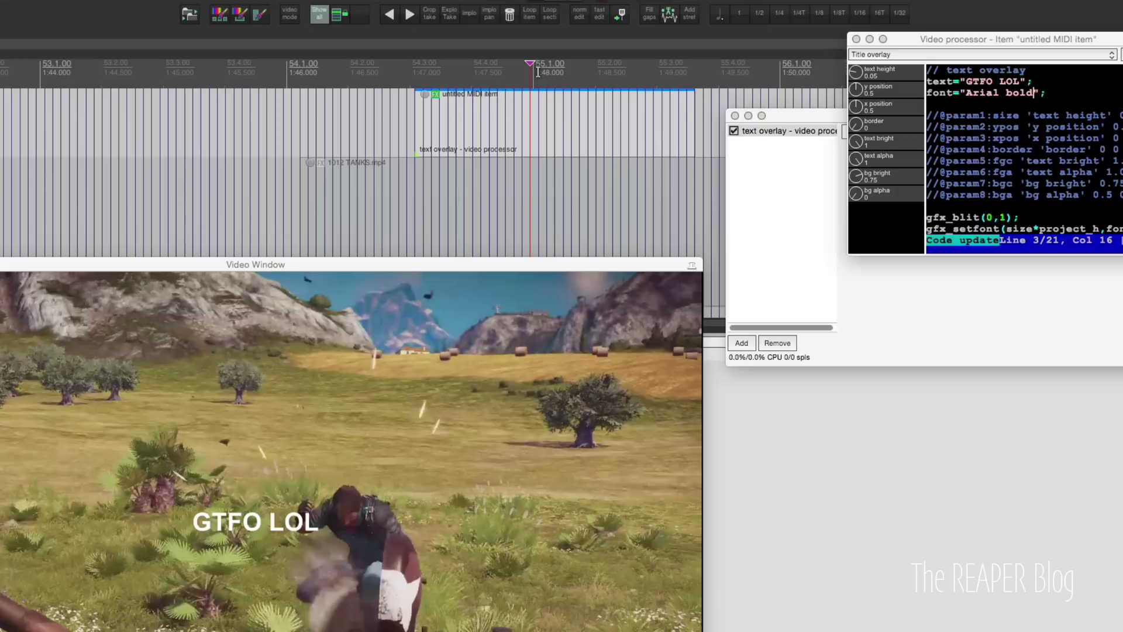
{"action": "left_click", "coordinate": [555, 69]}
{"action": "left_click", "coordinate": [644, 67]}
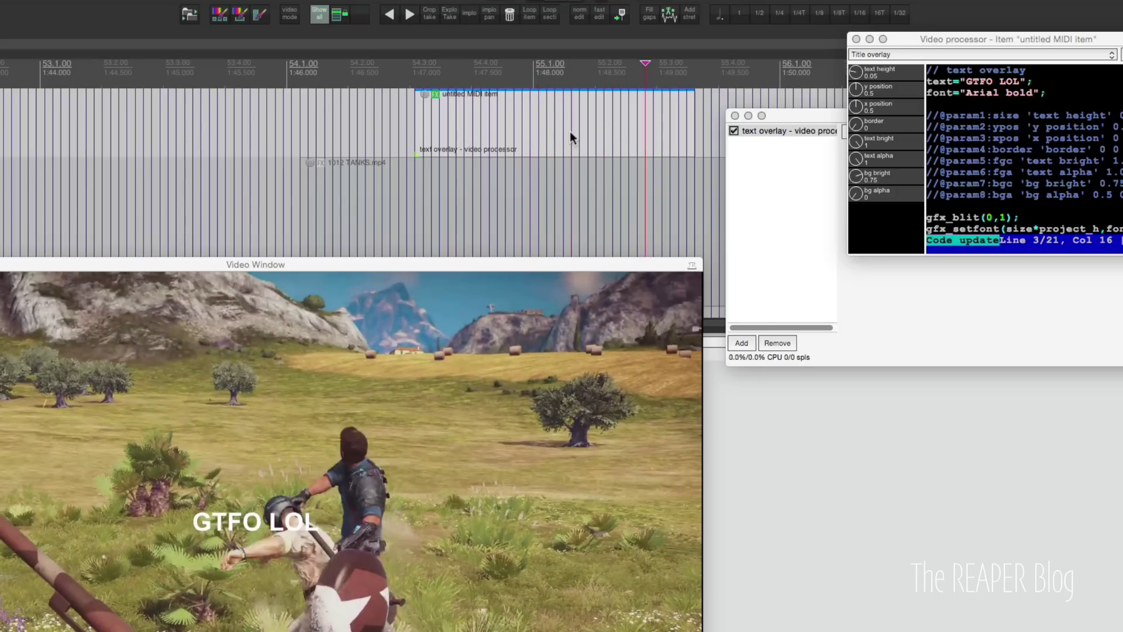
{"action": "left_click_drag", "start_coordinate": [570, 131], "coordinate": [690, 115]}
{"action": "scroll", "coordinate": [688, 116], "scroll_direction": "right", "scroll_amount": 5}
Select the time range covering the tank clip and play it to preview the overlay
{"action": "left_click", "coordinate": [77, 81]}
{"action": "left_click", "coordinate": [188, 200]}
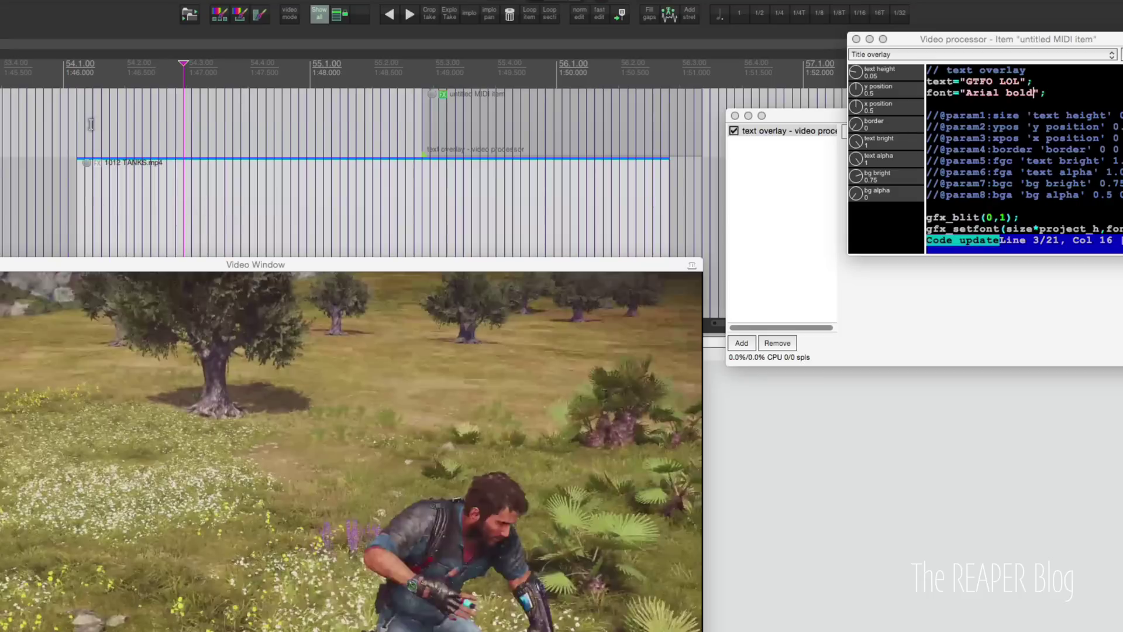
{"action": "left_click_drag", "start_coordinate": [78, 88], "coordinate": [667, 86]}
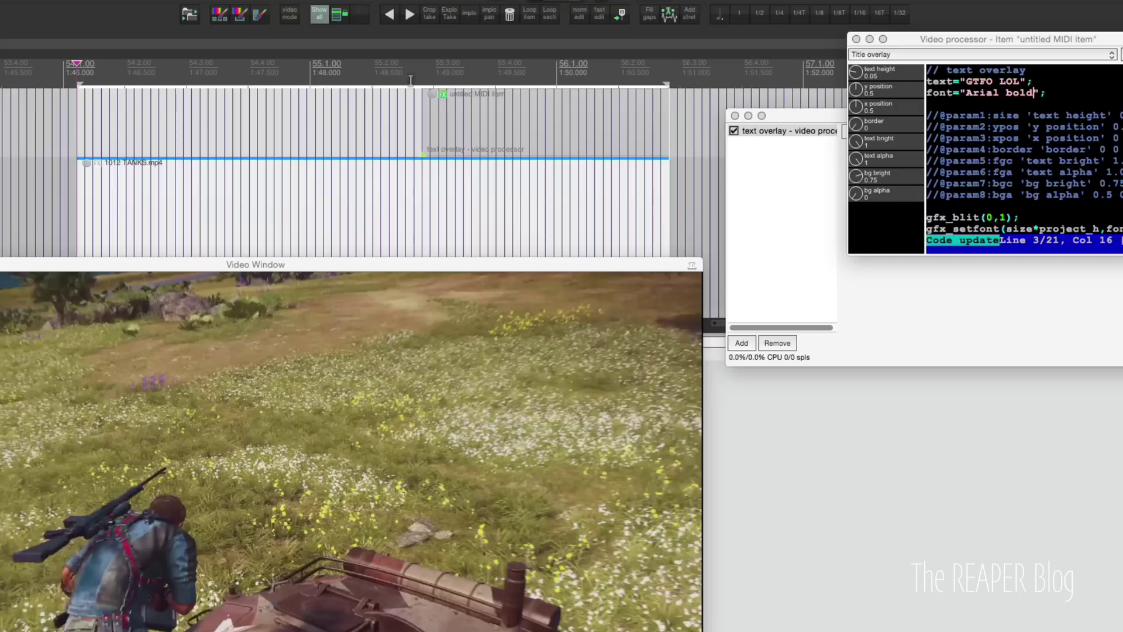
{"action": "key", "text": "space"}
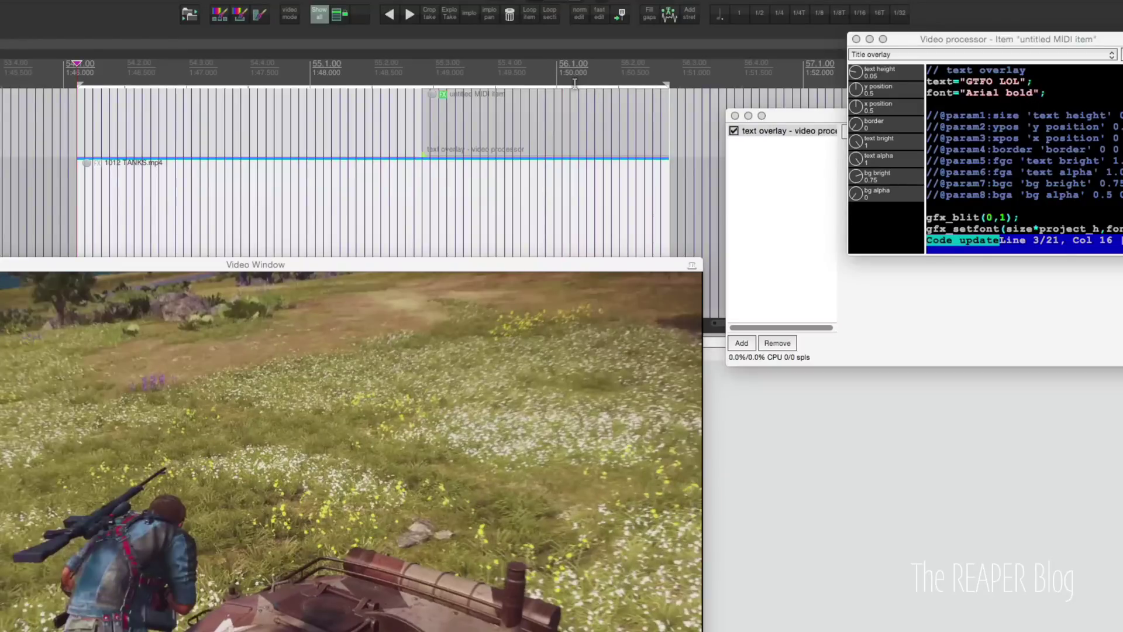
Trim the overlay item and TANKS.mp4 to end together, shortening the time selection to match
{"action": "left_click", "coordinate": [537, 68]}
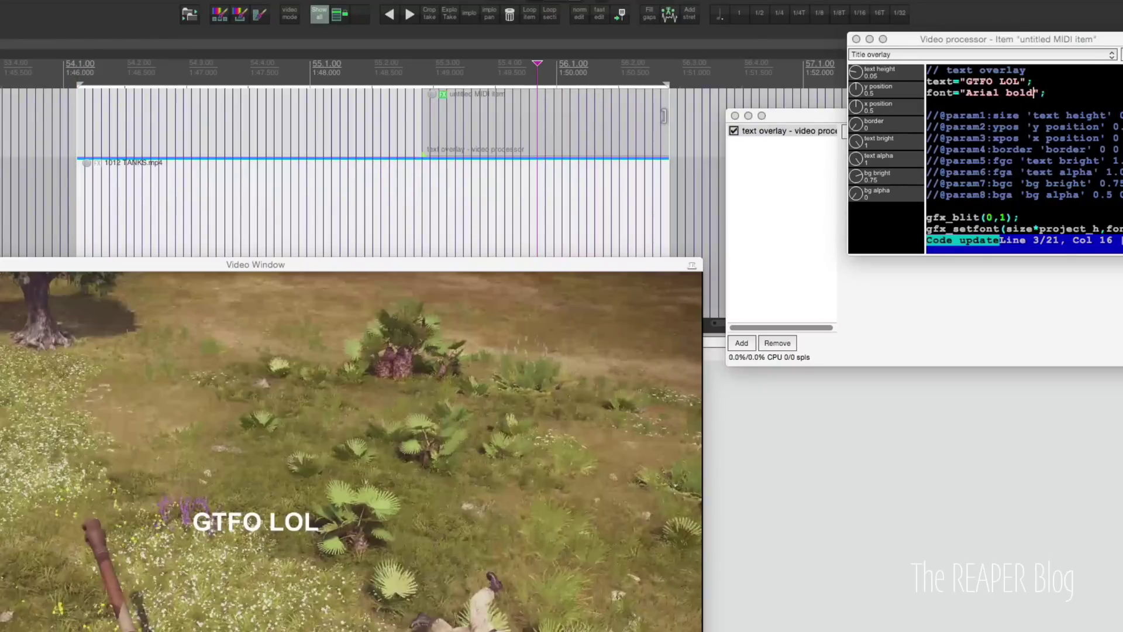
{"action": "left_click_drag", "start_coordinate": [665, 116], "coordinate": [535, 115]}
{"action": "left_click_drag", "start_coordinate": [667, 194], "coordinate": [562, 194]}
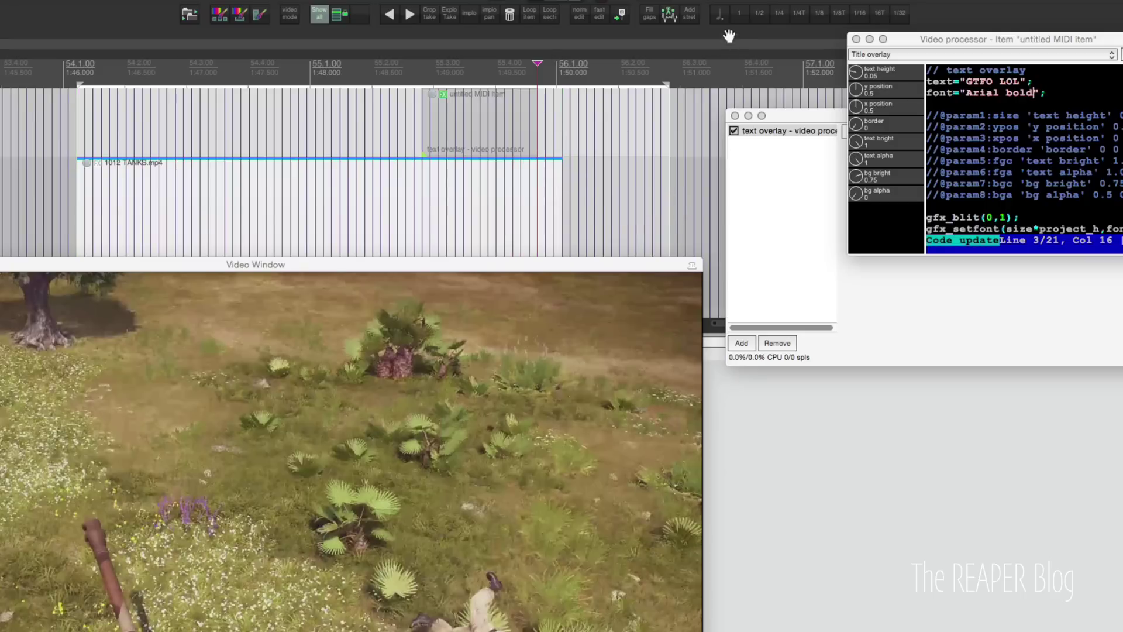
{"action": "left_click_drag", "start_coordinate": [667, 84], "coordinate": [560, 84]}
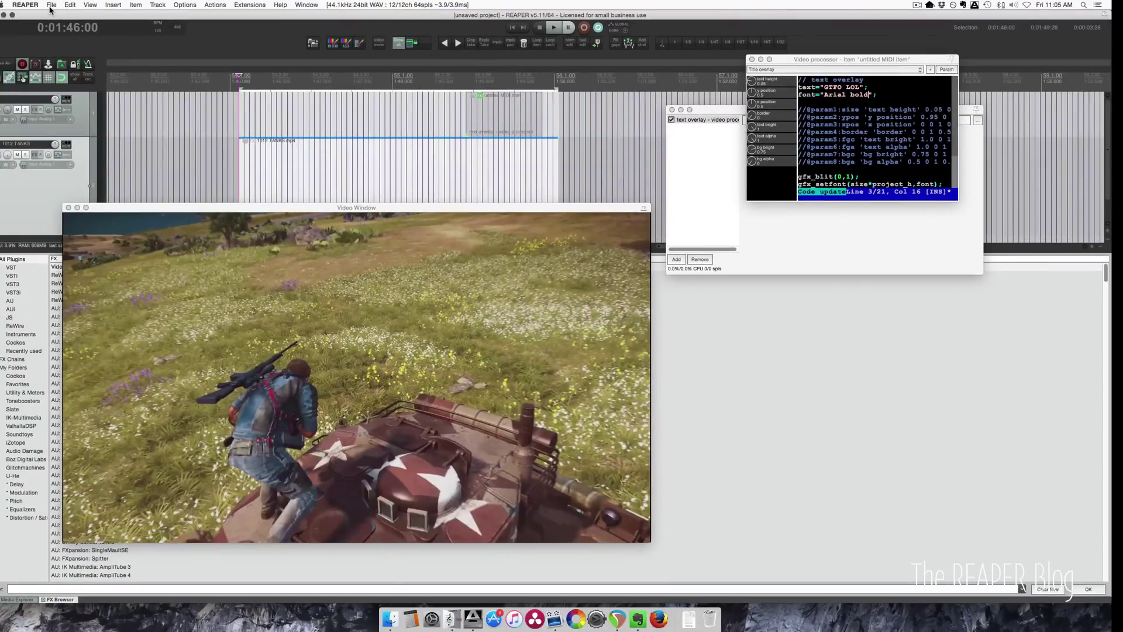
Open Render to File with source Master mix and bounds Time selection
{"action": "left_click", "coordinate": [52, 5]}
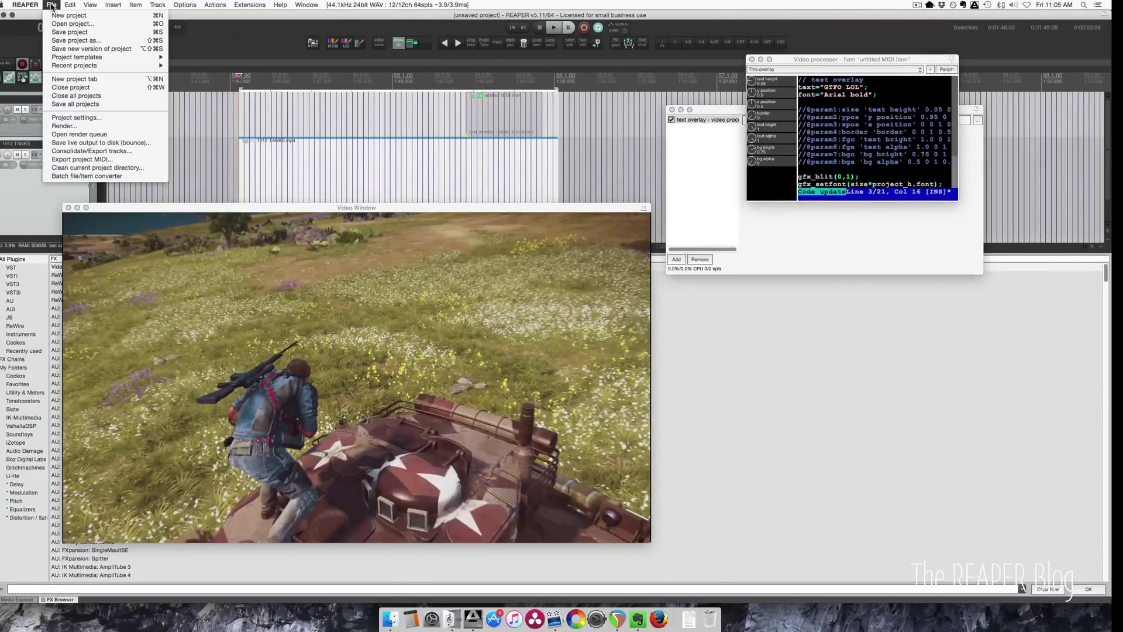
{"action": "left_click", "coordinate": [64, 126]}
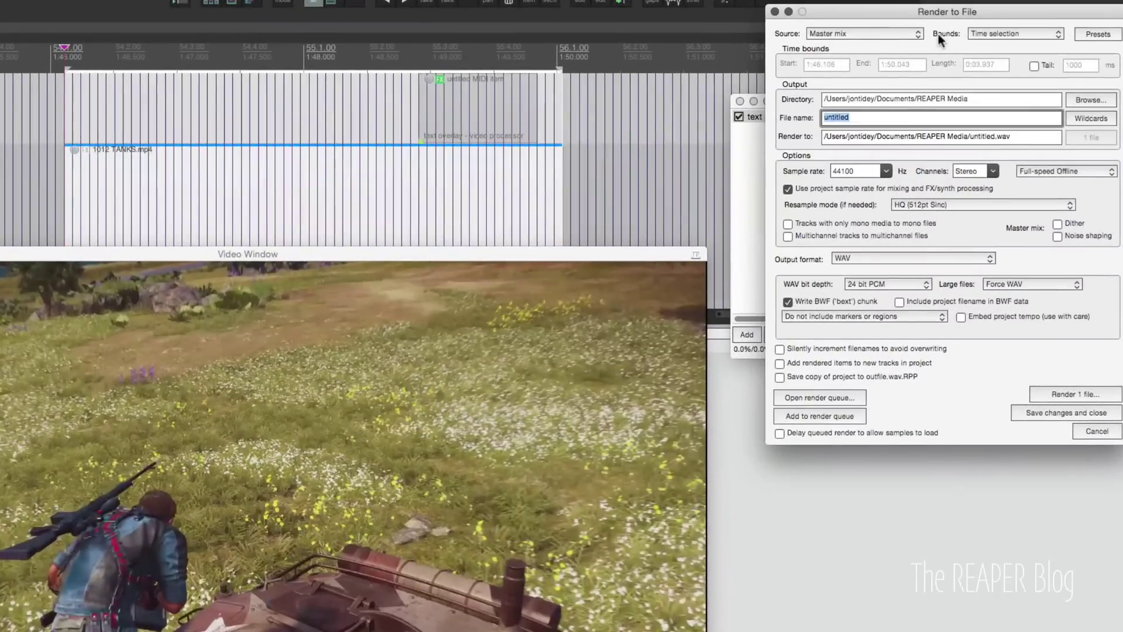
{"action": "left_click", "coordinate": [757, 66]}
{"action": "left_click", "coordinate": [756, 65]}
{"action": "left_click", "coordinate": [995, 34]}
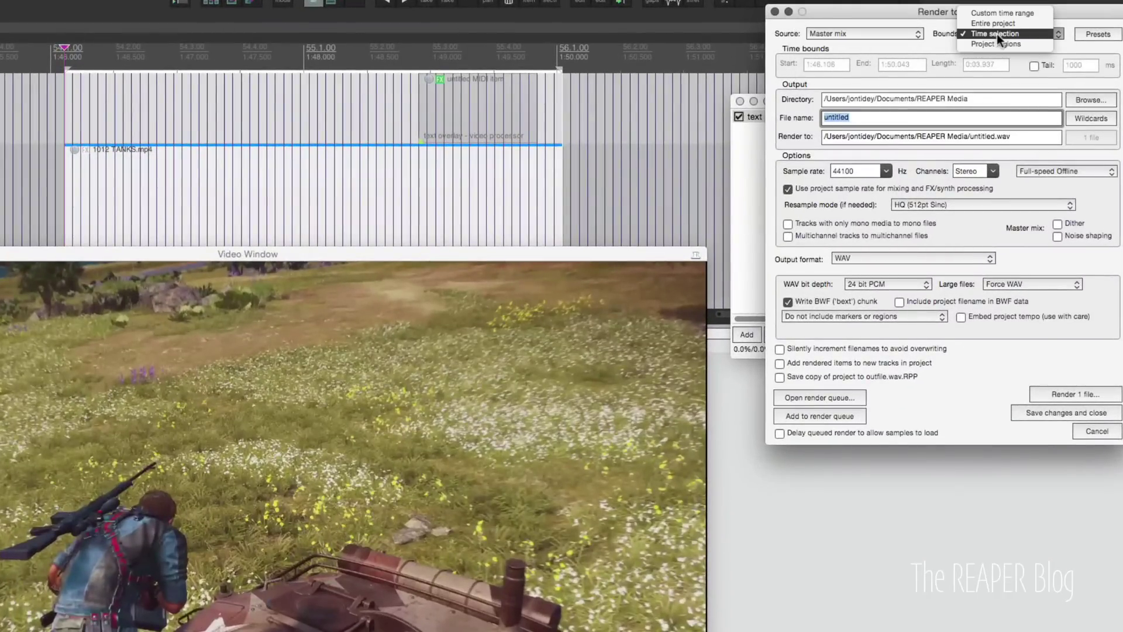
{"action": "left_click", "coordinate": [995, 34]}
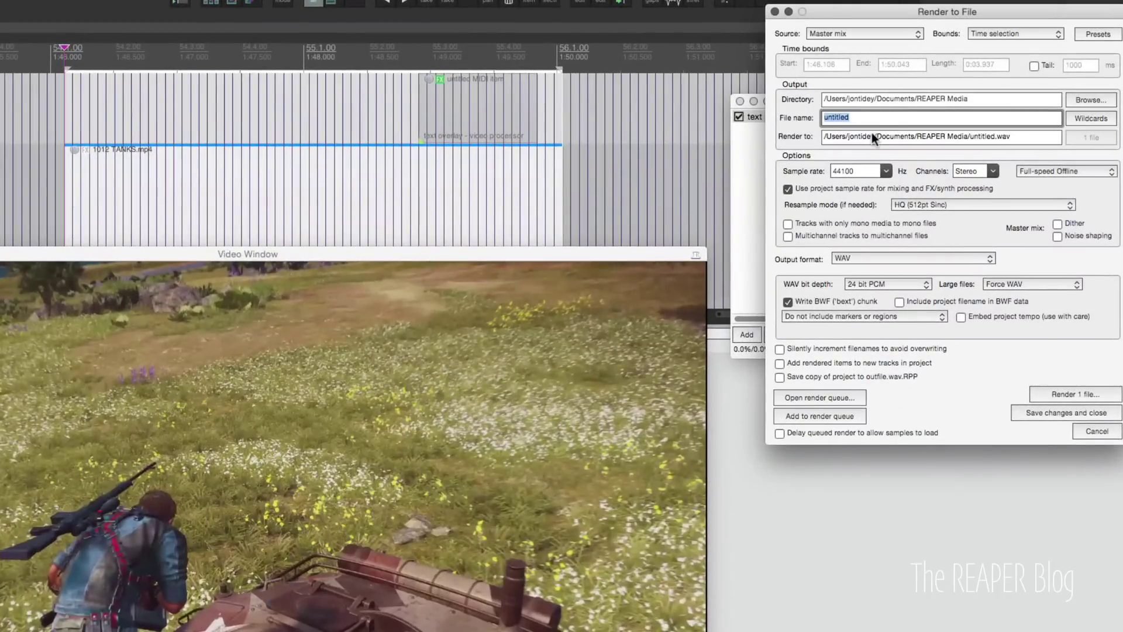
Set the render output directory to the Desktop
{"action": "left_click", "coordinate": [1082, 98]}
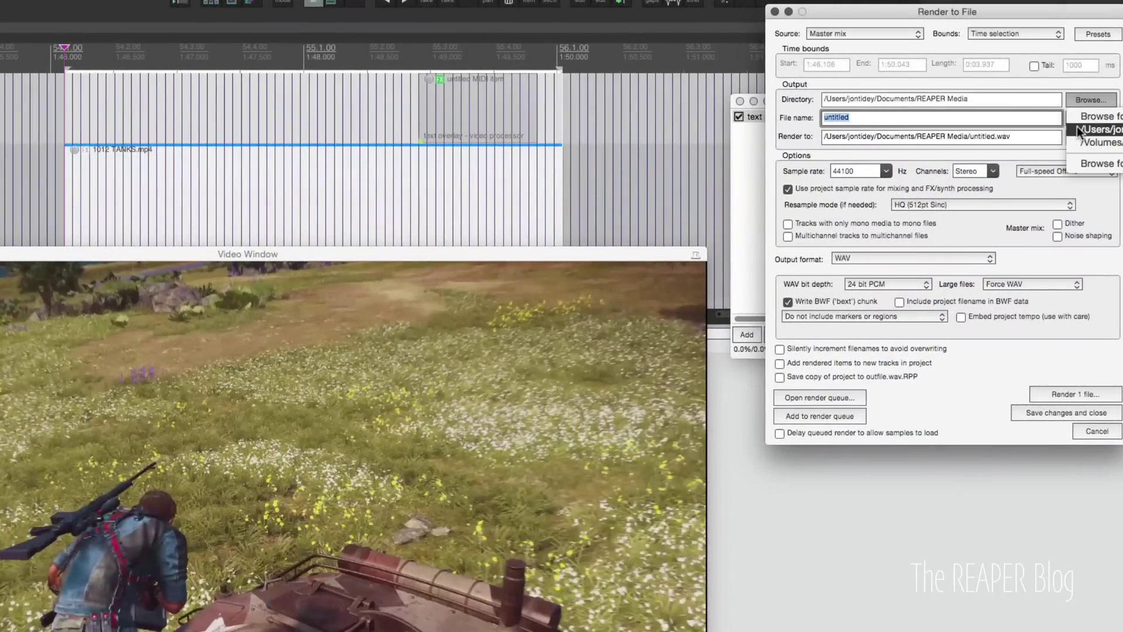
{"action": "left_click", "coordinate": [1080, 117]}
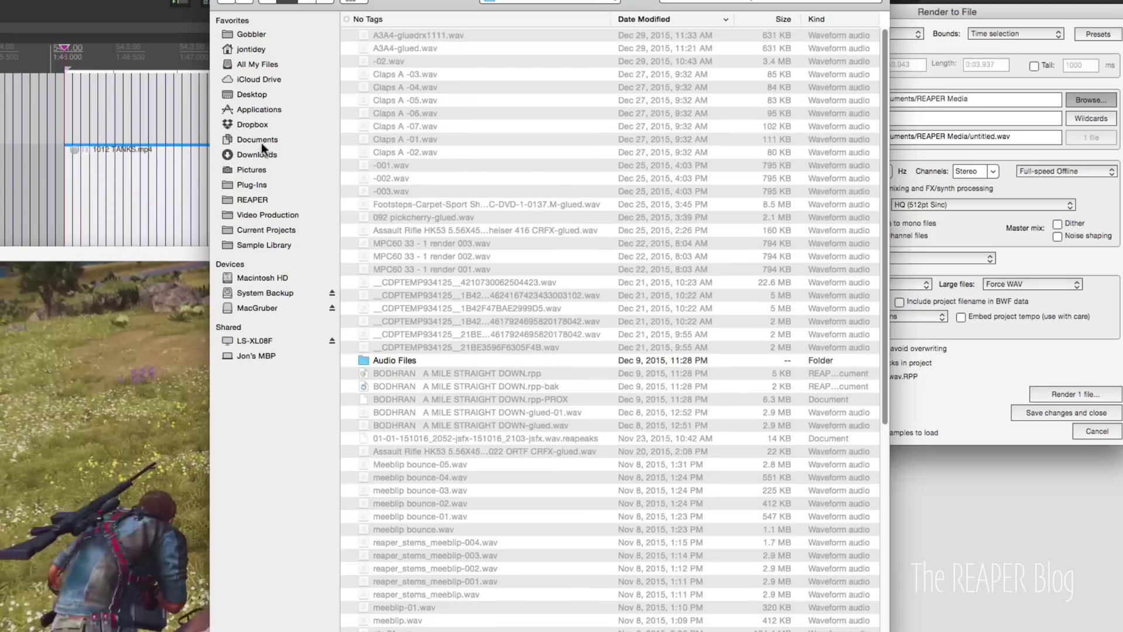
{"action": "left_click", "coordinate": [251, 94]}
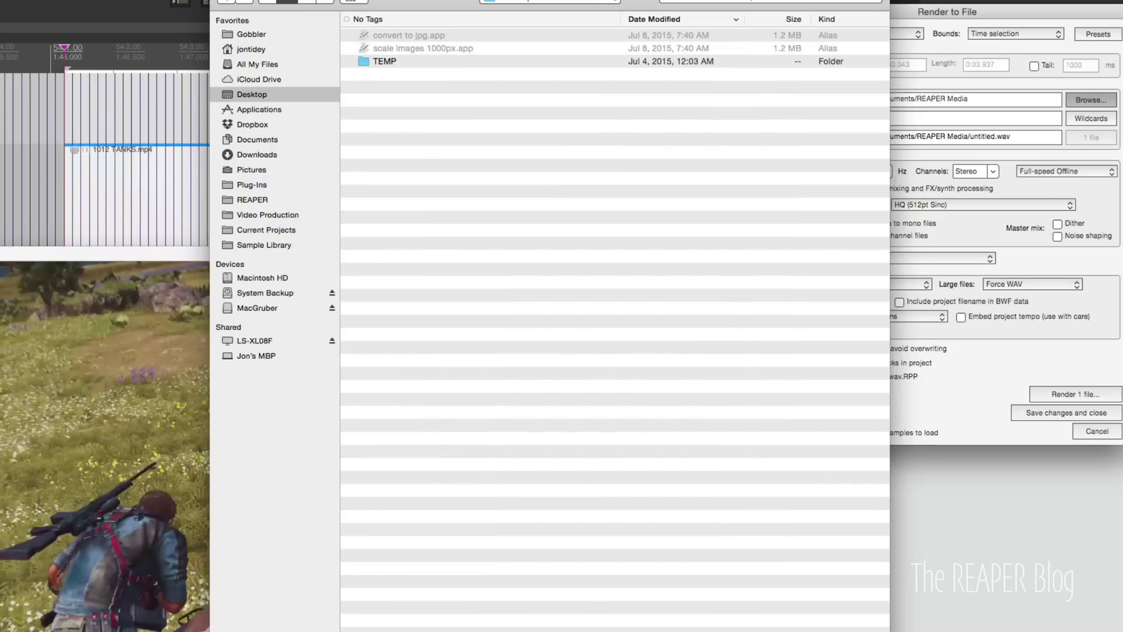
{"action": "key", "text": "Return"}
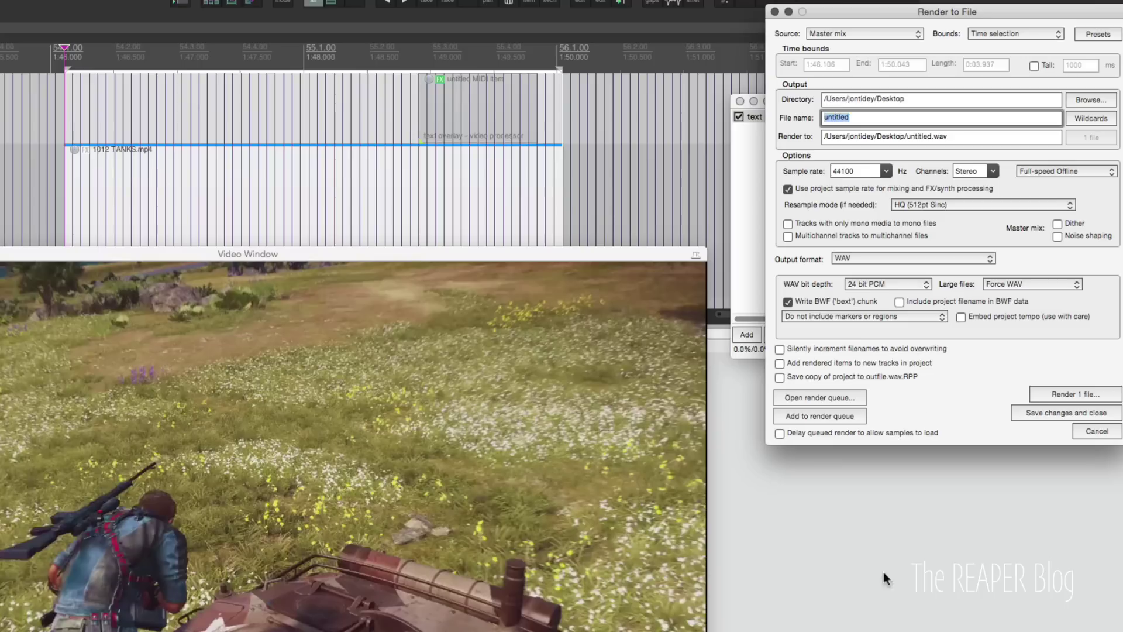
Name the output file jc_gtfo_tank
{"action": "left_click", "coordinate": [876, 119]}
{"action": "type", "text": "gt"}
{"action": "double_click", "coordinate": [879, 116]}
{"action": "type", "text": "jc_gtfo_tank"}
Set the output format to Video (GIF) and the width to 640 (1920/3)
{"action": "left_click", "coordinate": [888, 258]}
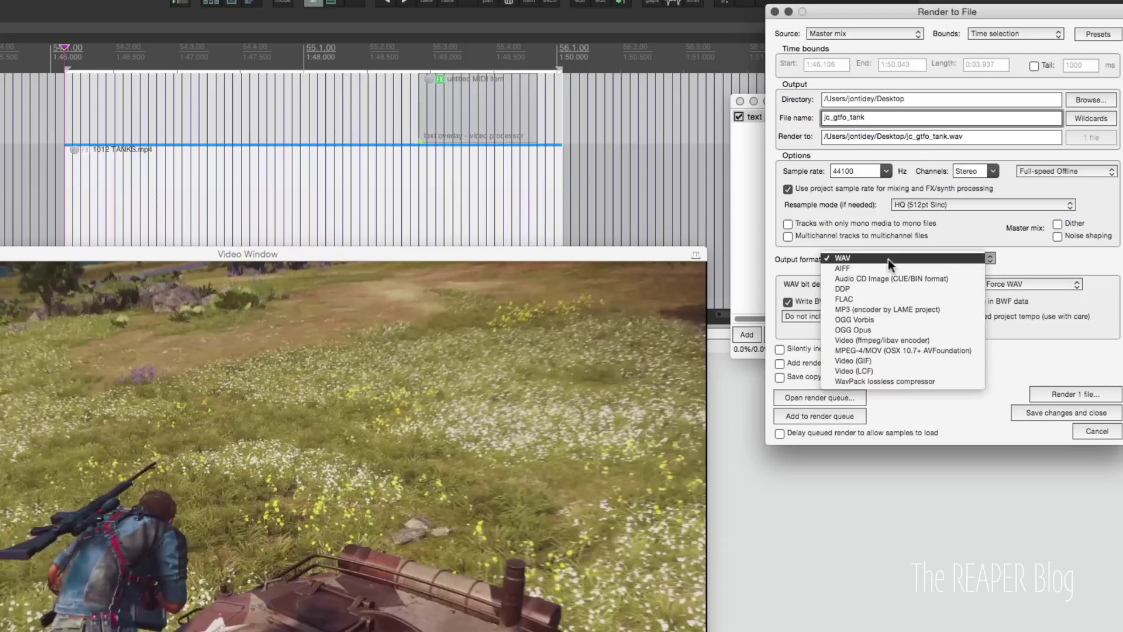
{"action": "left_click", "coordinate": [872, 361]}
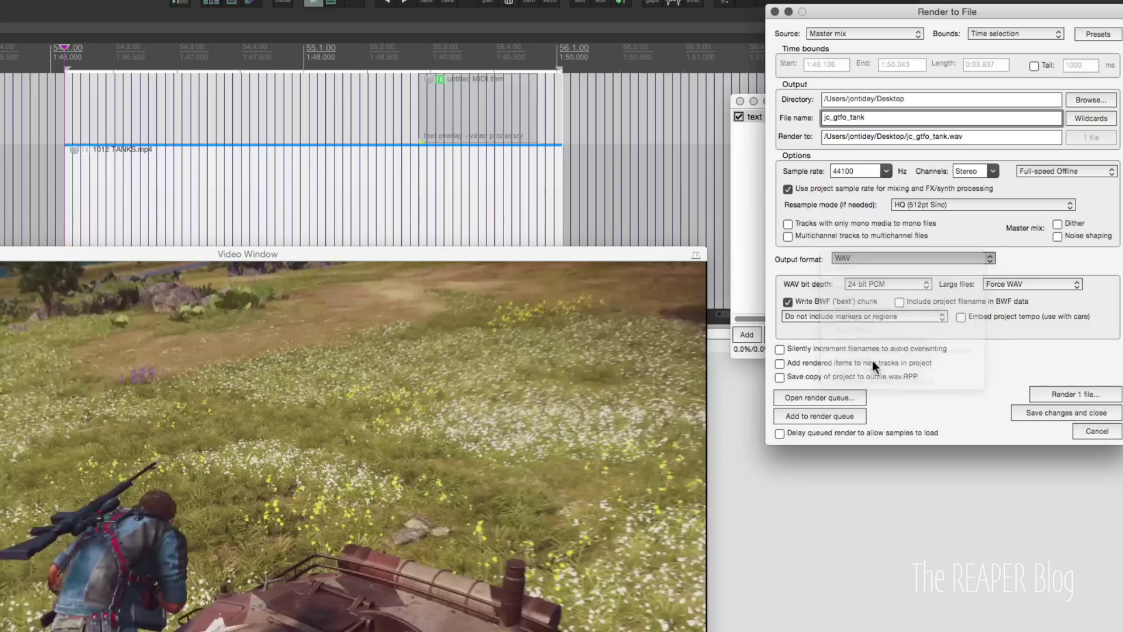
{"action": "double_click", "coordinate": [824, 283]}
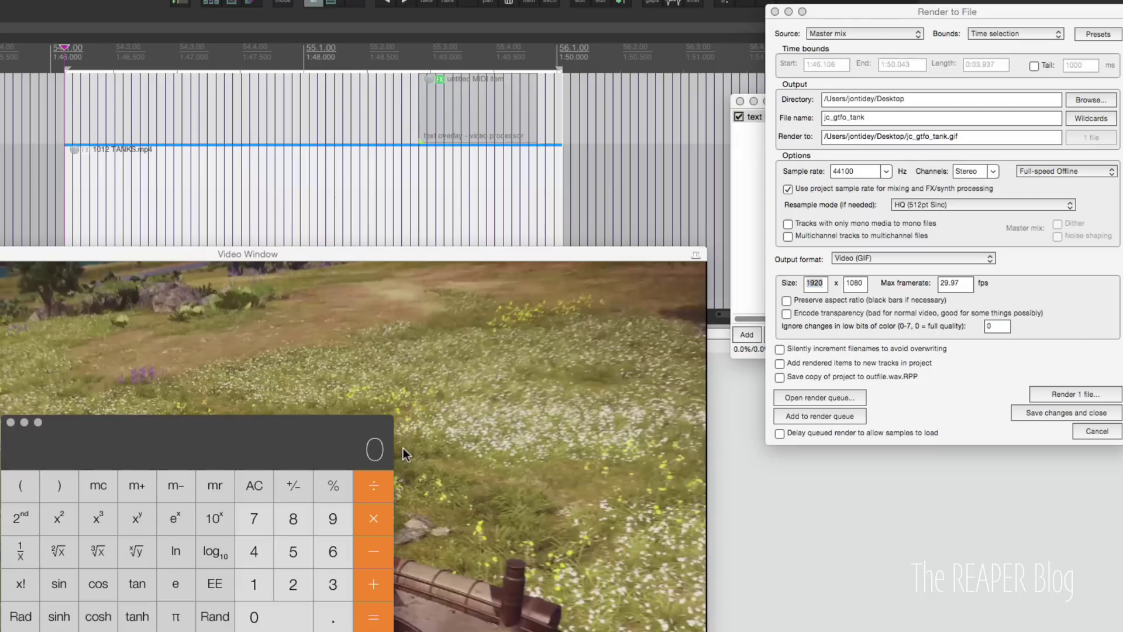
{"action": "type", "text": "1920/3"}
{"action": "key", "text": "Return"}
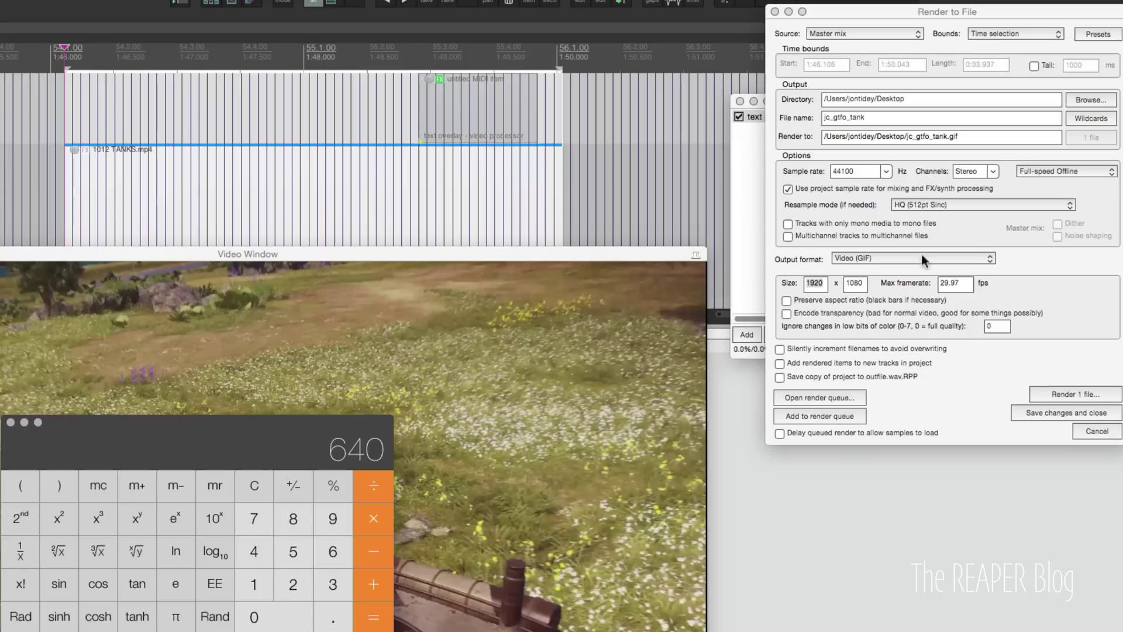
{"action": "left_click", "coordinate": [827, 290]}
{"action": "left_click", "coordinate": [927, 399]}
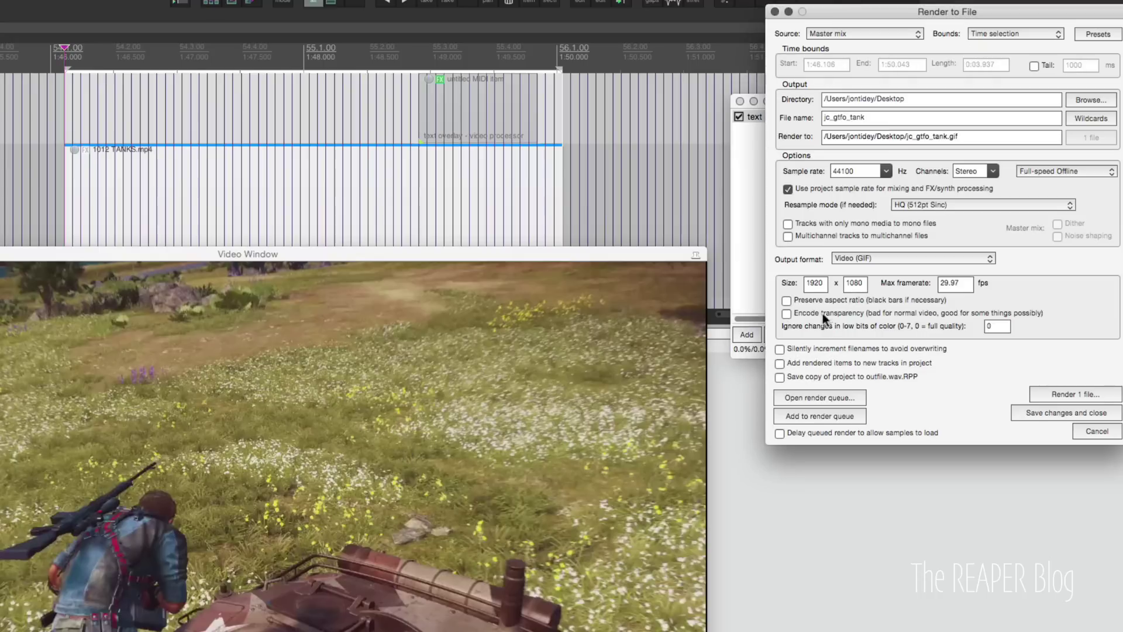
{"action": "double_click", "coordinate": [824, 286]}
{"action": "type", "text": "640"}
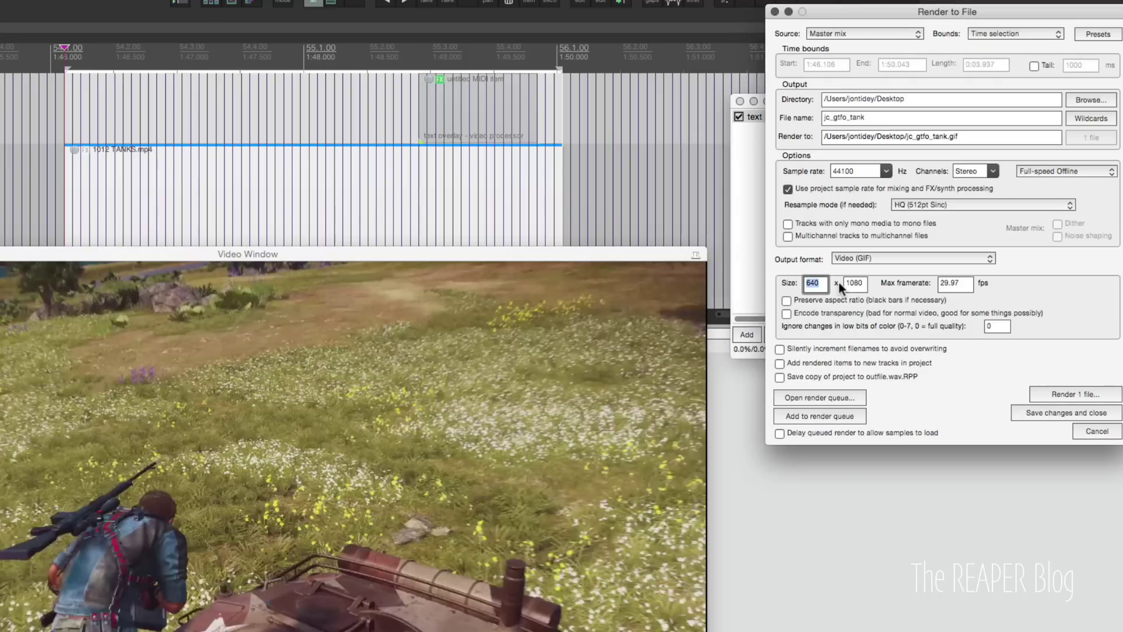
Set the height to 360, computed as 1080/3 in Calculator
{"action": "key", "text": "super+Tab"}
{"action": "type", "text": "1080"}
{"action": "key", "text": "slash"}
{"action": "type", "text": "3"}
{"action": "key", "text": "Return"}
{"action": "key", "text": "super+Tab"}
{"action": "double_click", "coordinate": [855, 284]}
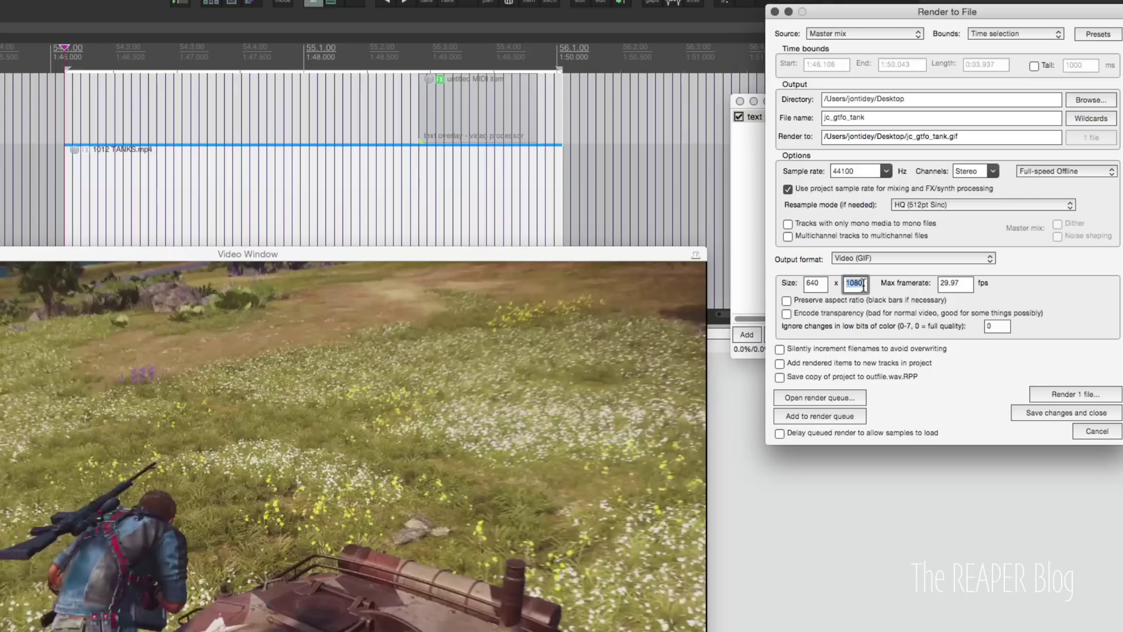
{"action": "type", "text": "360"}
{"action": "left_click", "coordinate": [1016, 287]}
Leave aspect-ratio preservation off and render the 640x360 GIF
{"action": "left_click", "coordinate": [902, 298]}
{"action": "left_click", "coordinate": [900, 299]}
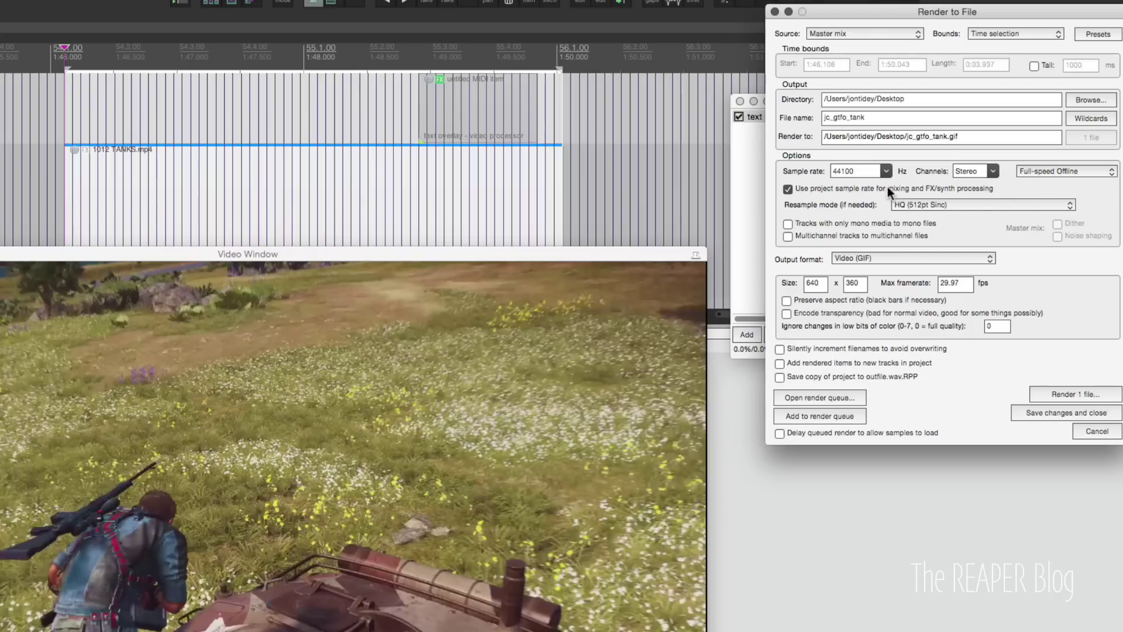
{"action": "left_click", "coordinate": [1065, 391]}
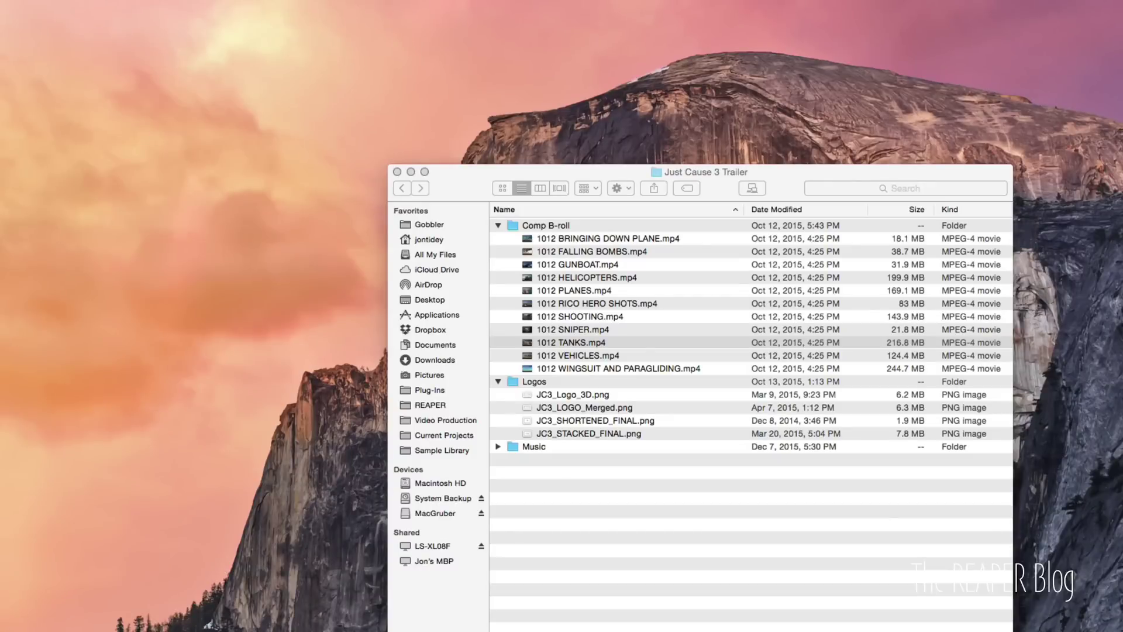
Quick Look jc_gtfo_tank.gif to watch the GTFO LOL overlay, then close the preview
{"action": "key", "text": "space"}
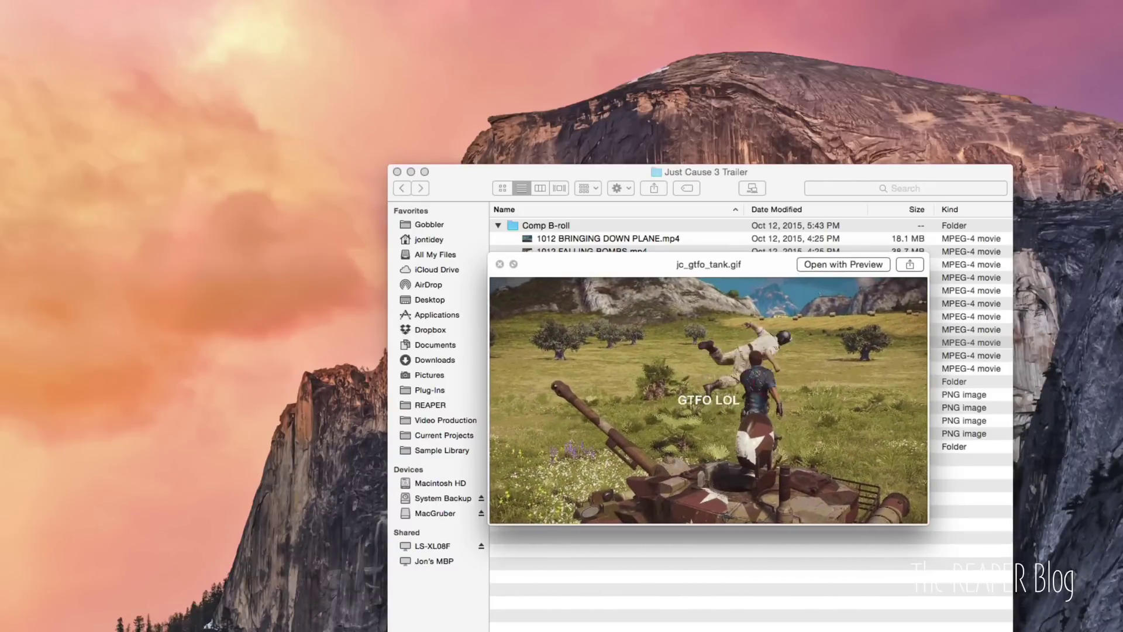
{"action": "key", "text": "space"}
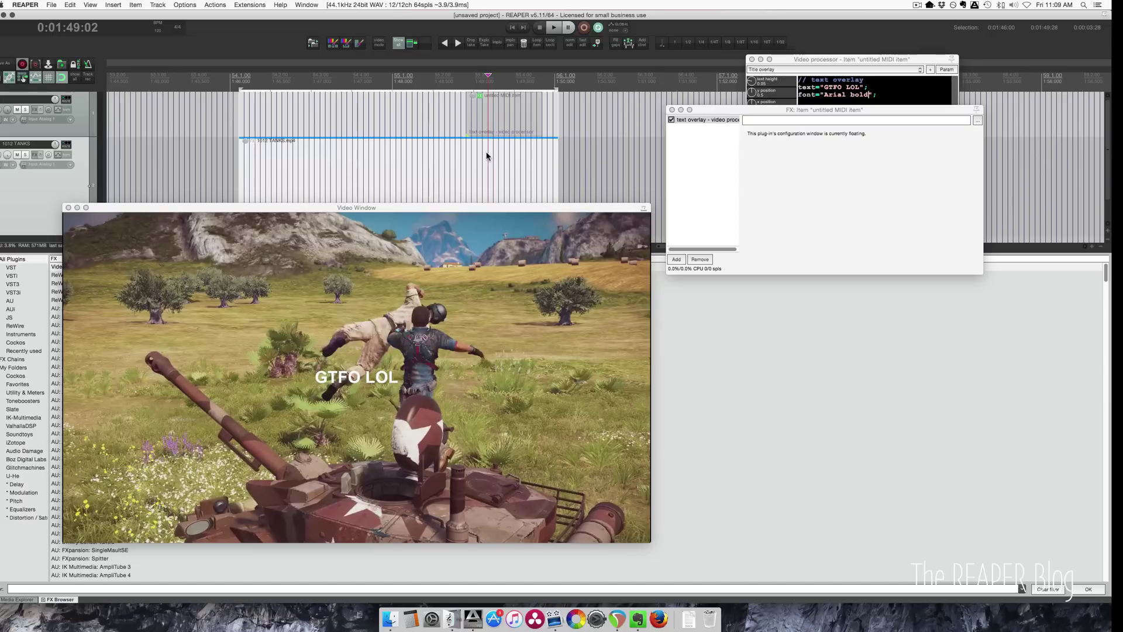
{"action": "key", "text": "super+Tab"}
{"action": "left_click", "coordinate": [462, 323]}
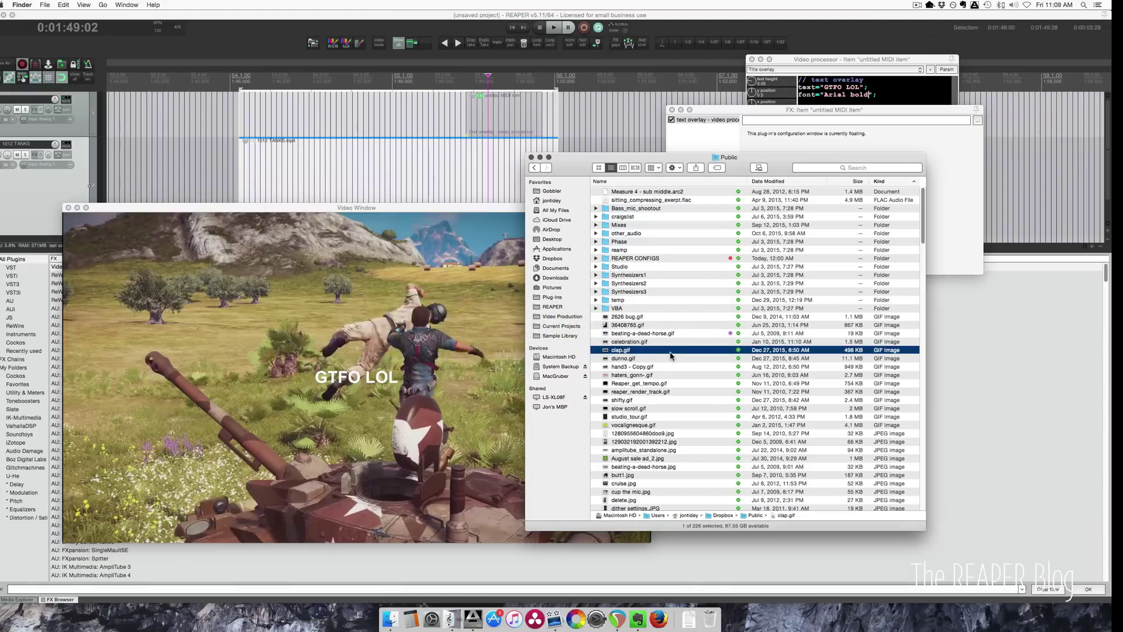
{"action": "key", "text": "space"}
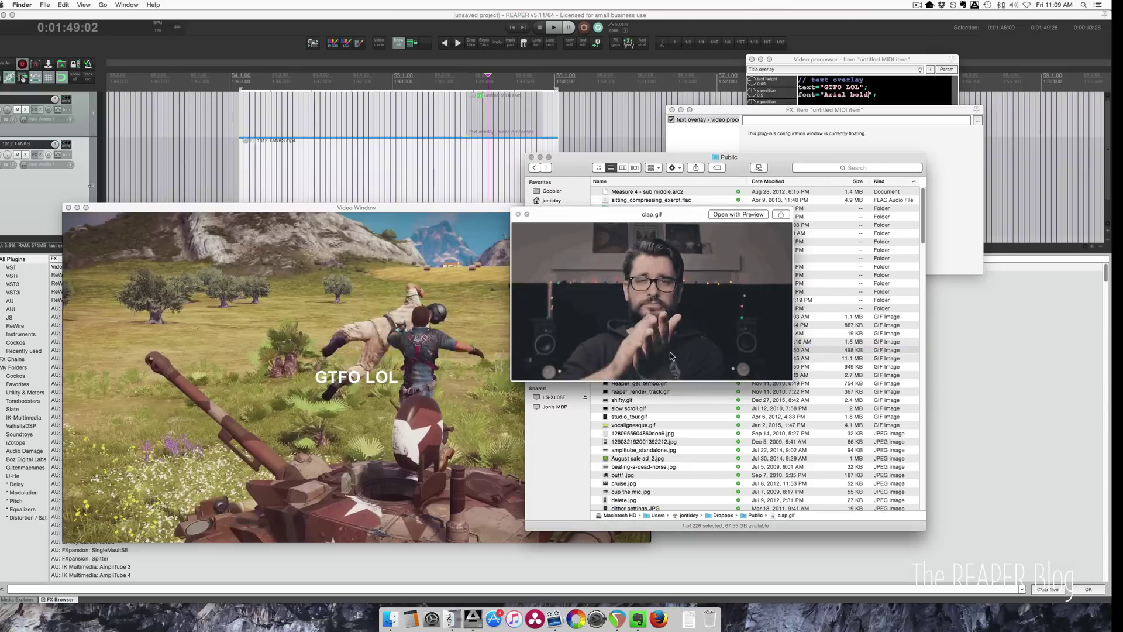
{"action": "left_click", "coordinate": [483, 157]}
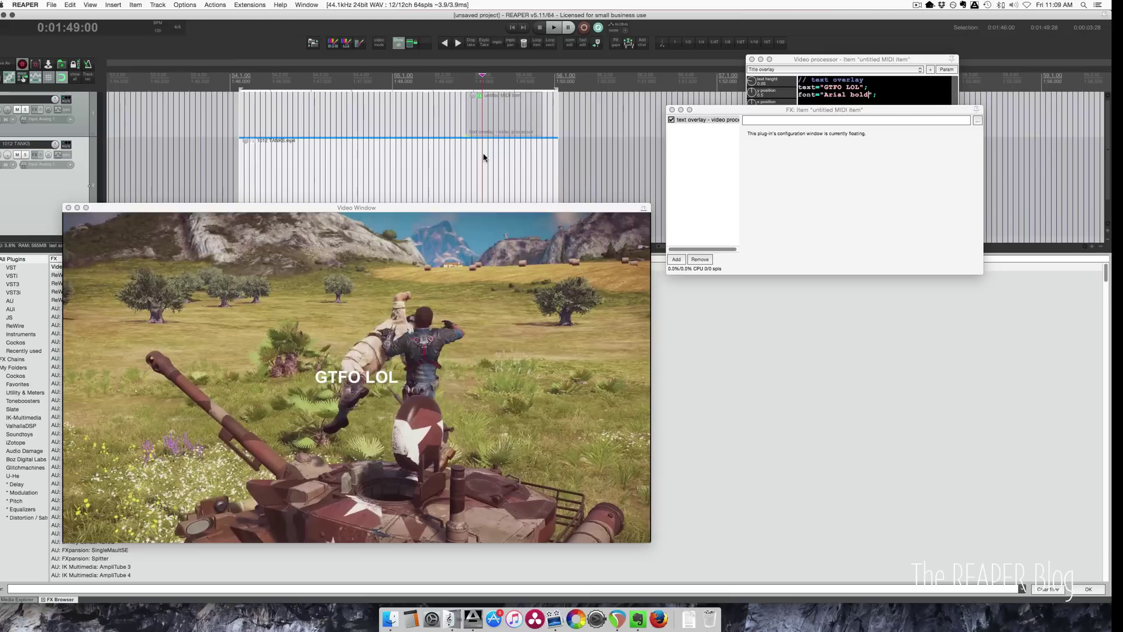